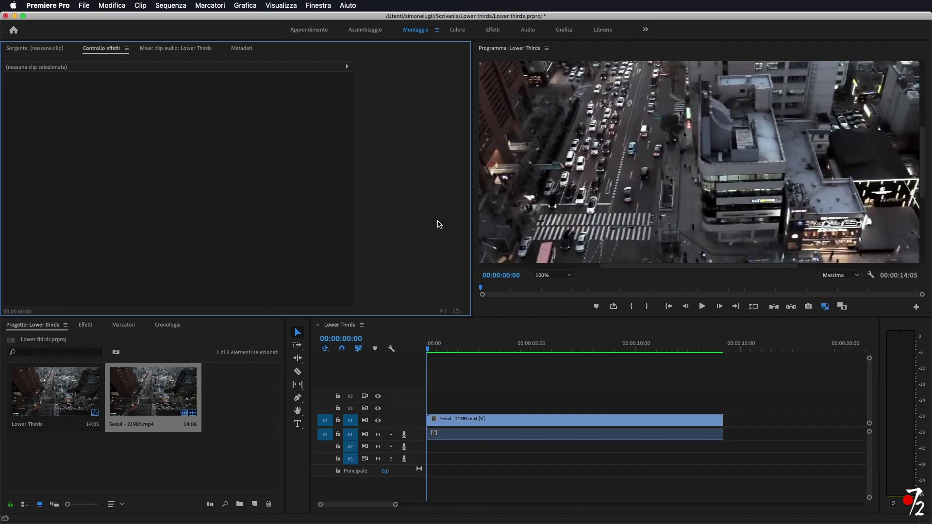
- Scrub through the Seoul clip in the timeline to preview the footage
{"action": "left_click", "coordinate": [432, 357]}
{"action": "left_click_drag", "start_coordinate": [435, 352], "coordinate": [404, 358]}
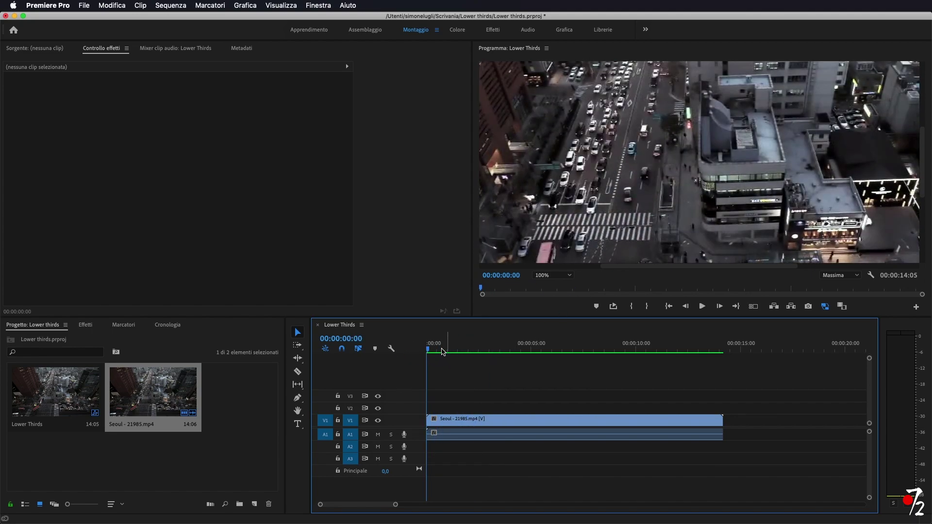
{"action": "left_click_drag", "start_coordinate": [429, 350], "coordinate": [451, 351]}
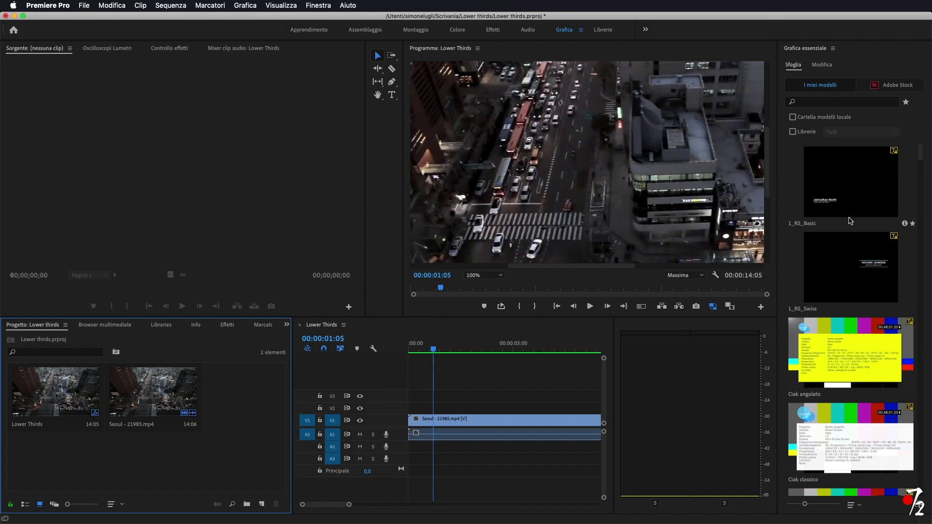
- Browse the Essential Graphics lower-third templates and select Didascalia immagine grassetto
{"action": "scroll", "coordinate": [855, 262], "scroll_direction": "down", "scroll_amount": 5}
{"action": "scroll", "coordinate": [854, 262], "scroll_direction": "down", "scroll_amount": 3}
{"action": "scroll", "coordinate": [854, 252], "scroll_direction": "down", "scroll_amount": 3}
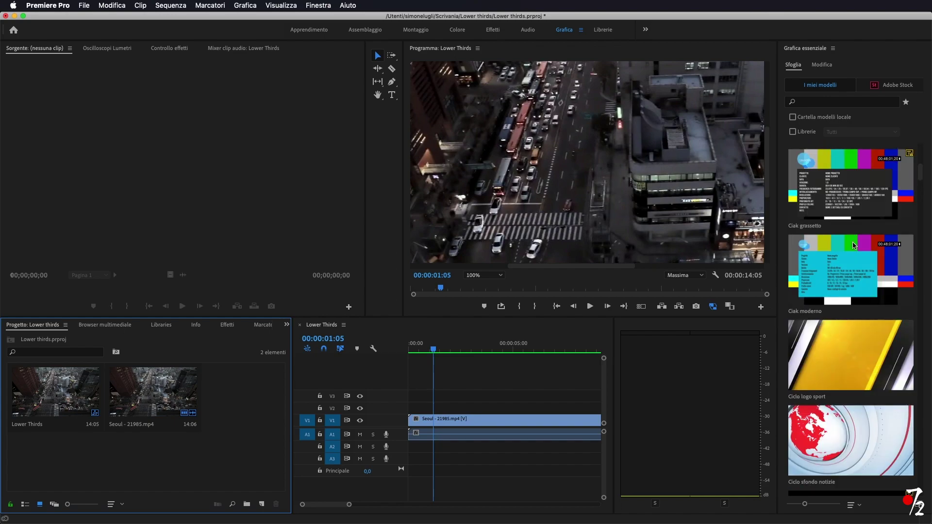
{"action": "scroll", "coordinate": [855, 244], "scroll_direction": "down", "scroll_amount": 2}
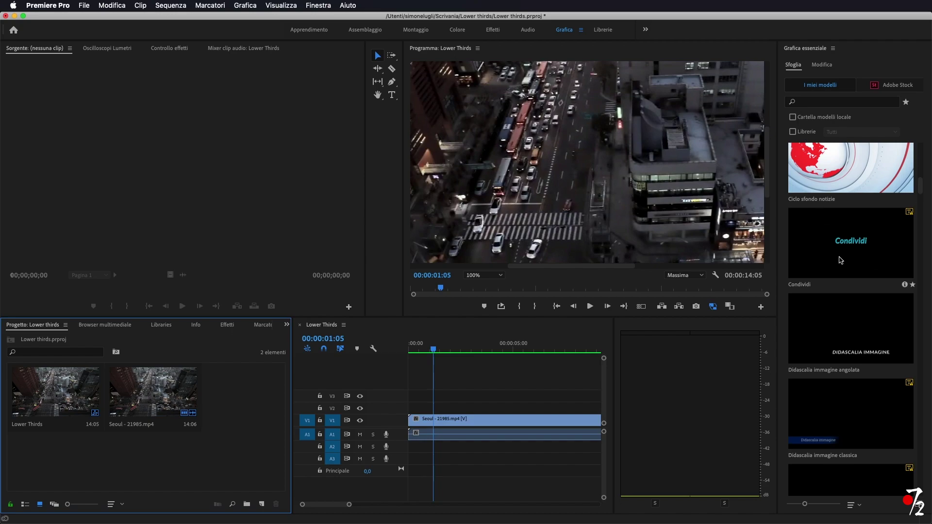
{"action": "scroll", "coordinate": [844, 248], "scroll_direction": "down", "scroll_amount": 2}
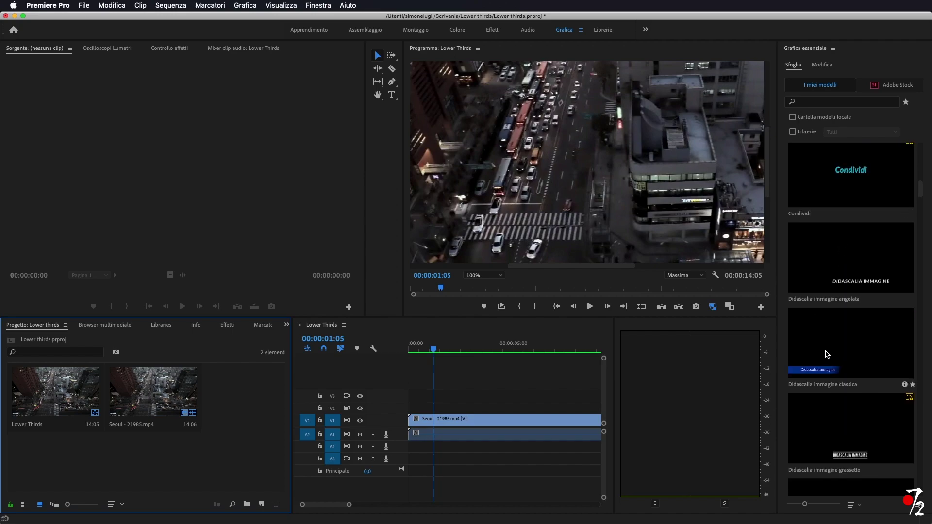
{"action": "scroll", "coordinate": [843, 229], "scroll_direction": "down", "scroll_amount": 8}
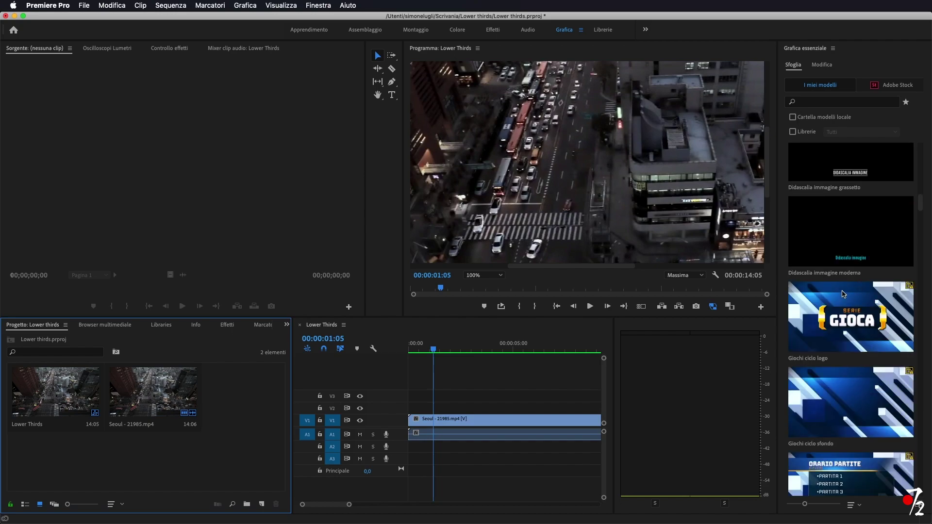
{"action": "left_click", "coordinate": [836, 168]}
- Place the Didascalia immagine grassetto title on V2 and preview it over the footage
{"action": "left_click_drag", "start_coordinate": [851, 168], "coordinate": [439, 415]}
{"action": "left_click_drag", "start_coordinate": [439, 352], "coordinate": [479, 357]}
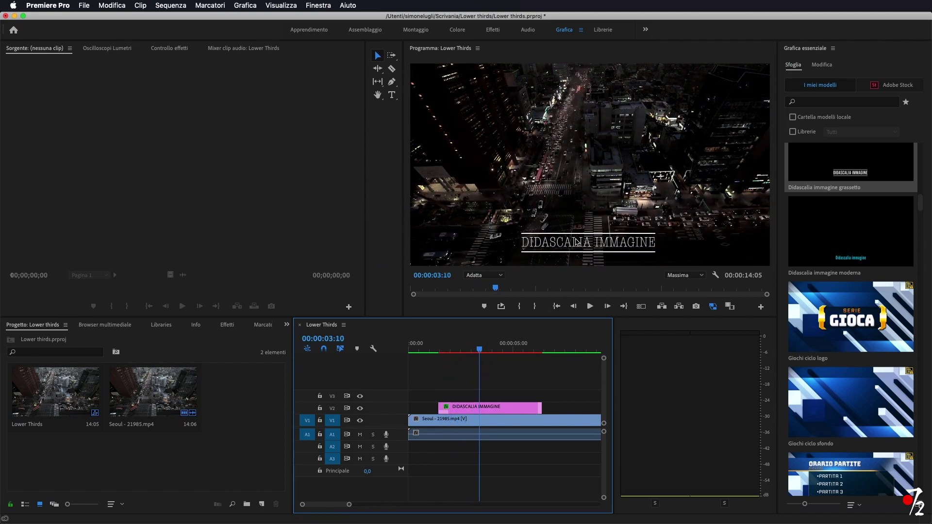
{"action": "mouse_move", "coordinate": [480, 349]}
{"action": "left_mouse_down"}
{"action": "mouse_move", "coordinate": [523, 352]}
{"action": "mouse_move", "coordinate": [494, 352]}
{"action": "left_mouse_up"}
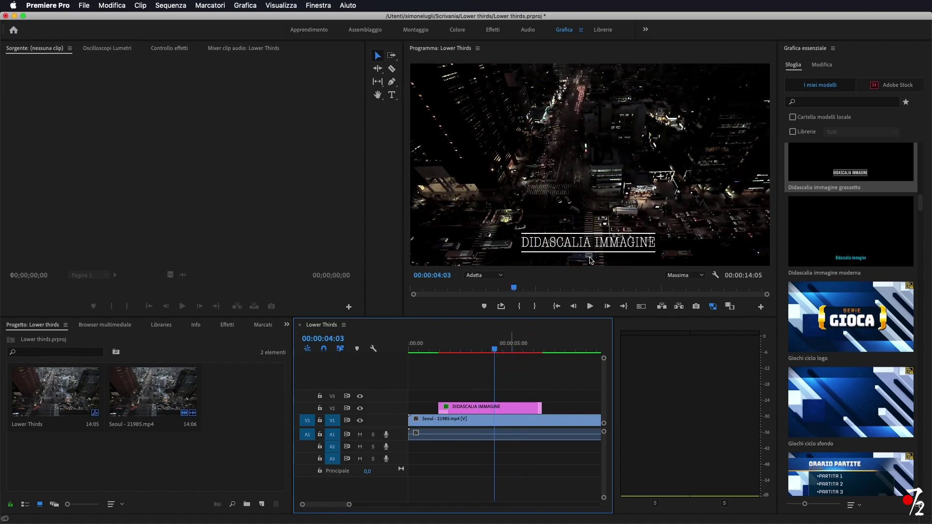
{"action": "left_click", "coordinate": [828, 67]}
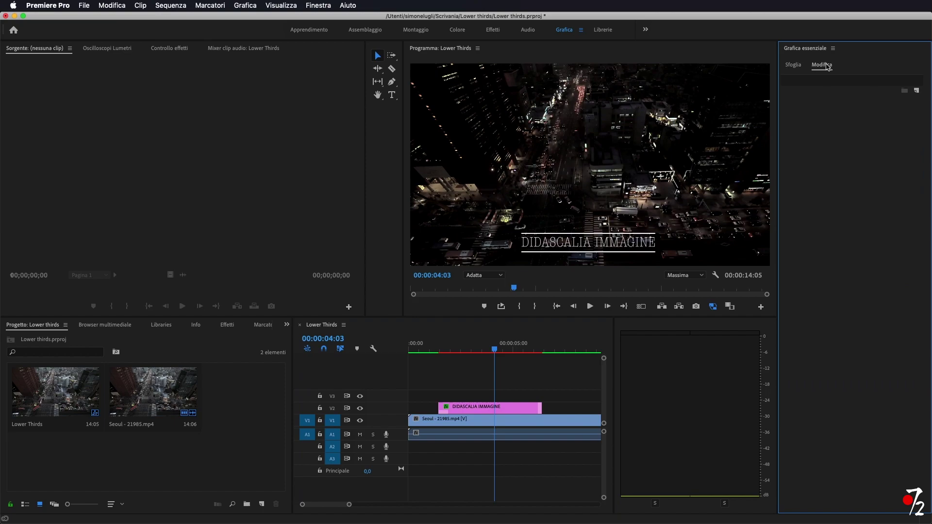
- Inspect the DIDASCALIA IMMAGINE text layer's properties, then delete the title clip
{"action": "left_click", "coordinate": [564, 246]}
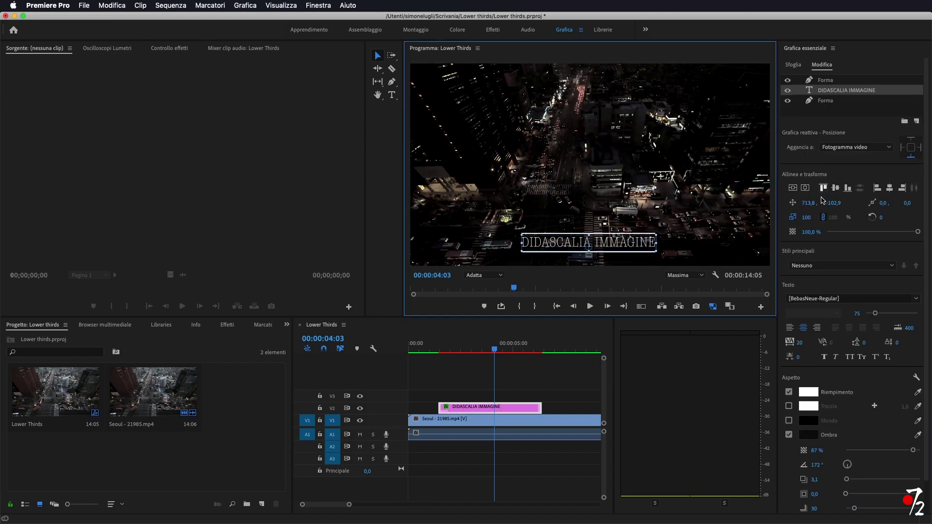
{"action": "left_click", "coordinate": [847, 94]}
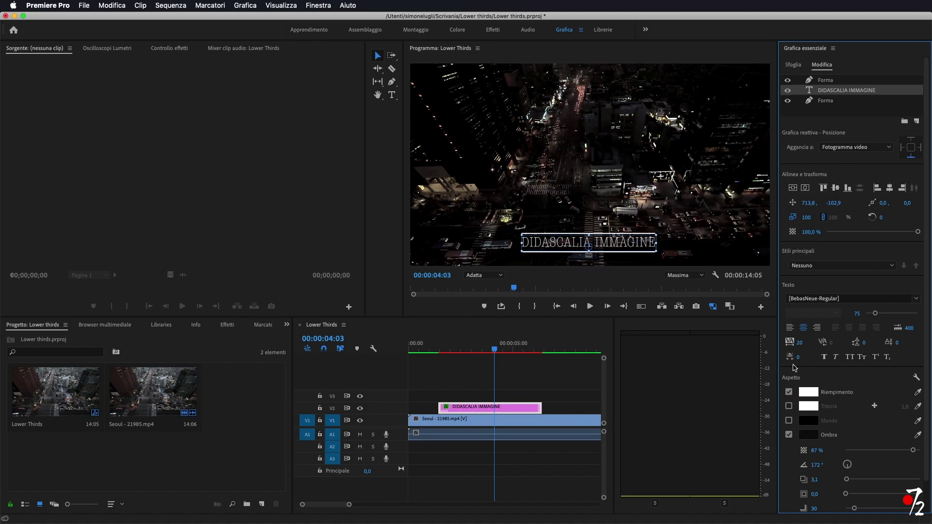
{"action": "scroll", "coordinate": [846, 143], "scroll_direction": "down", "scroll_amount": 2}
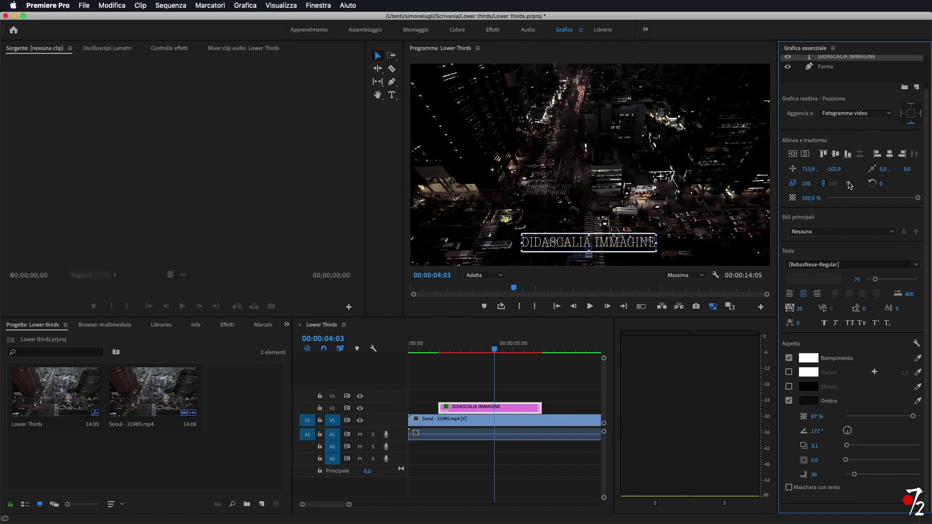
{"action": "scroll", "coordinate": [867, 138], "scroll_direction": "up", "scroll_amount": 2}
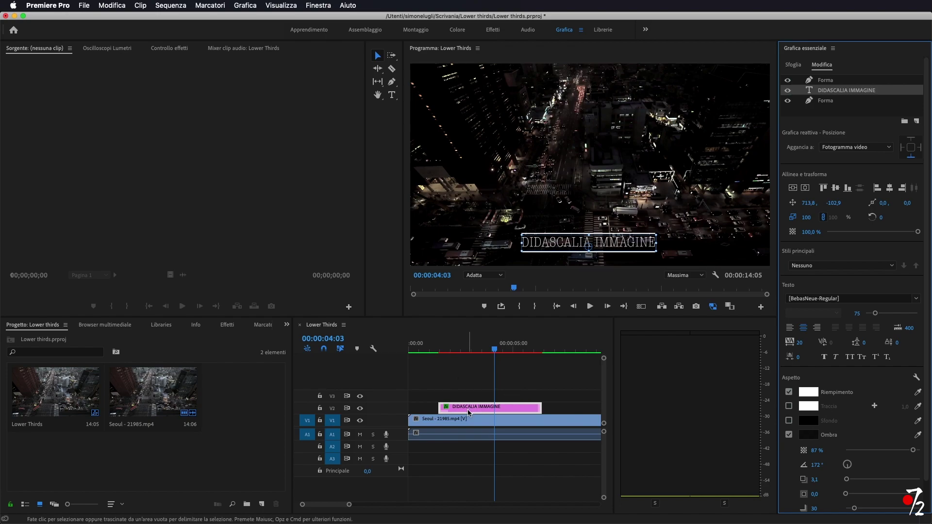
{"action": "key", "text": "Delete"}
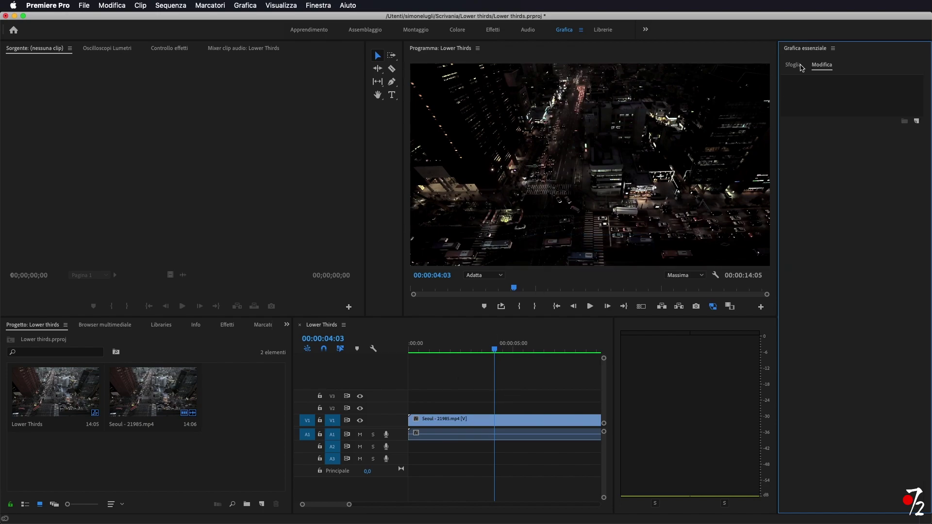
{"action": "left_click", "coordinate": [793, 65]}
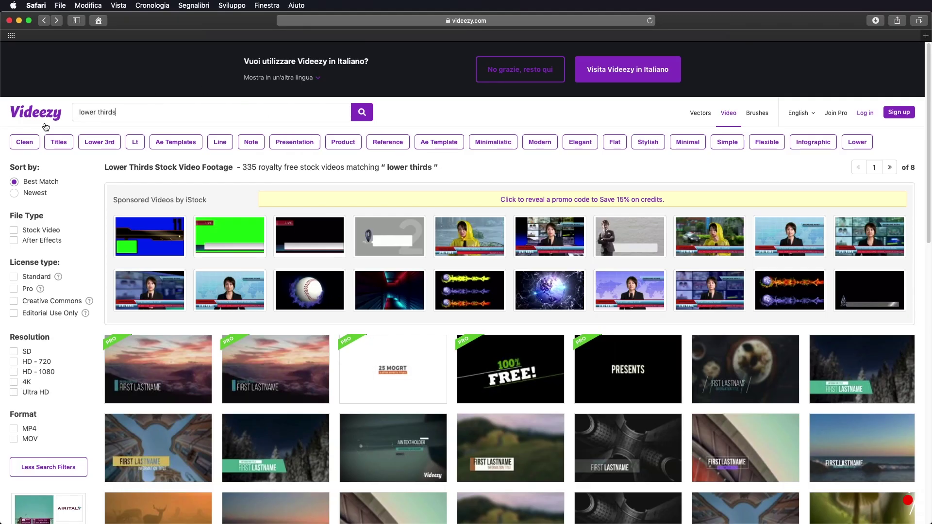
- Preview Videezy's Simple Green Clean Lower Third, start its free download, and return to results
{"action": "scroll", "coordinate": [323, 241], "scroll_direction": "down", "scroll_amount": 3}
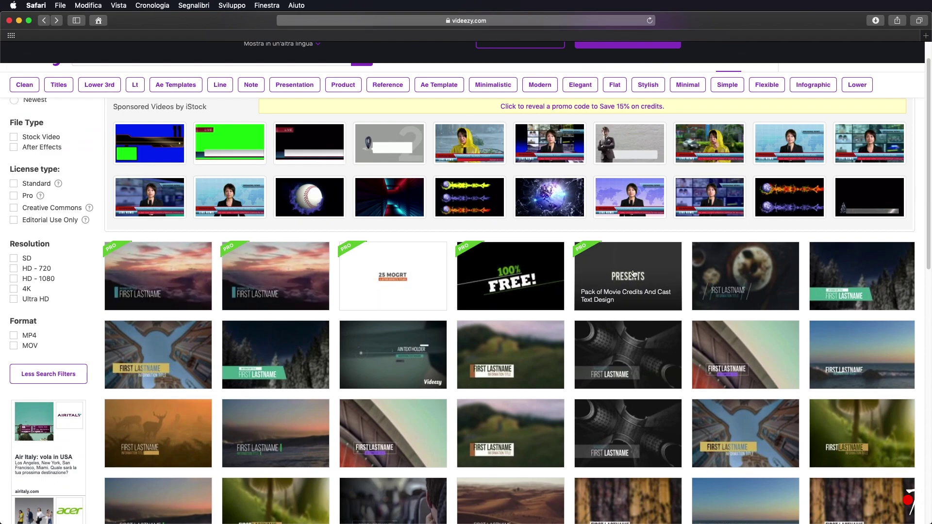
{"action": "scroll", "coordinate": [680, 258], "scroll_direction": "down", "scroll_amount": 1}
{"action": "scroll", "coordinate": [750, 272], "scroll_direction": "down", "scroll_amount": 3}
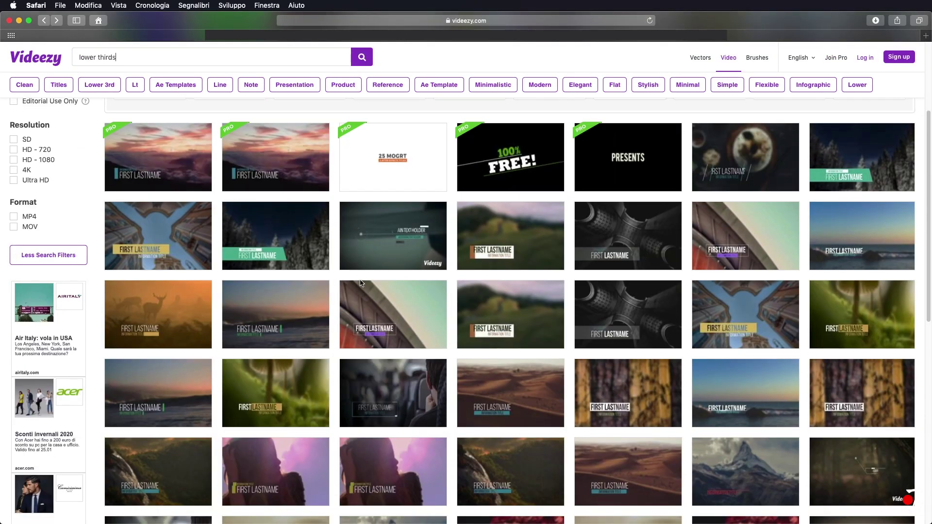
{"action": "scroll", "coordinate": [485, 330], "scroll_direction": "down", "scroll_amount": 3}
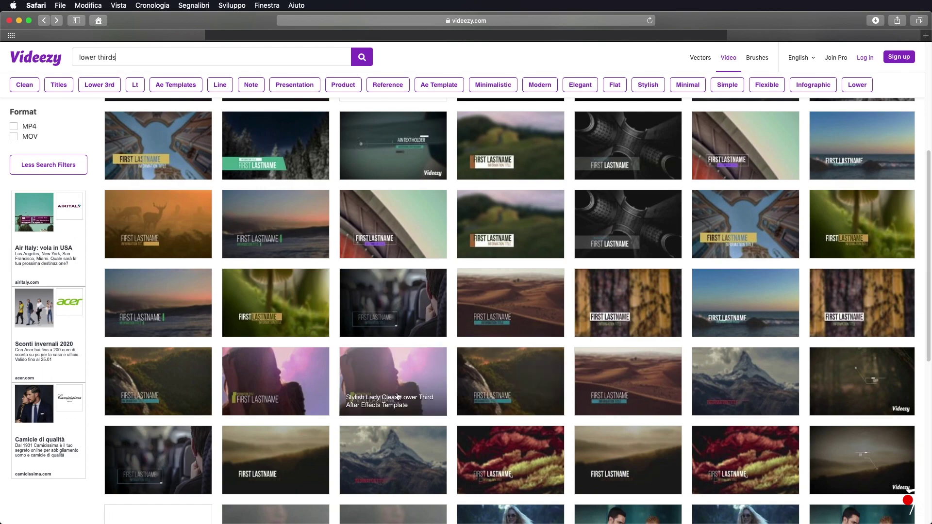
{"action": "left_click", "coordinate": [521, 220]}
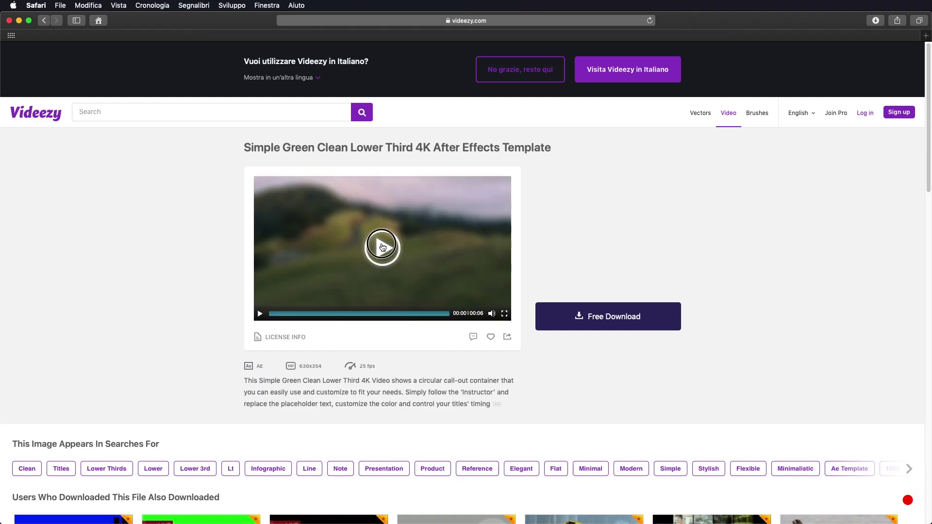
{"action": "left_click", "coordinate": [383, 248]}
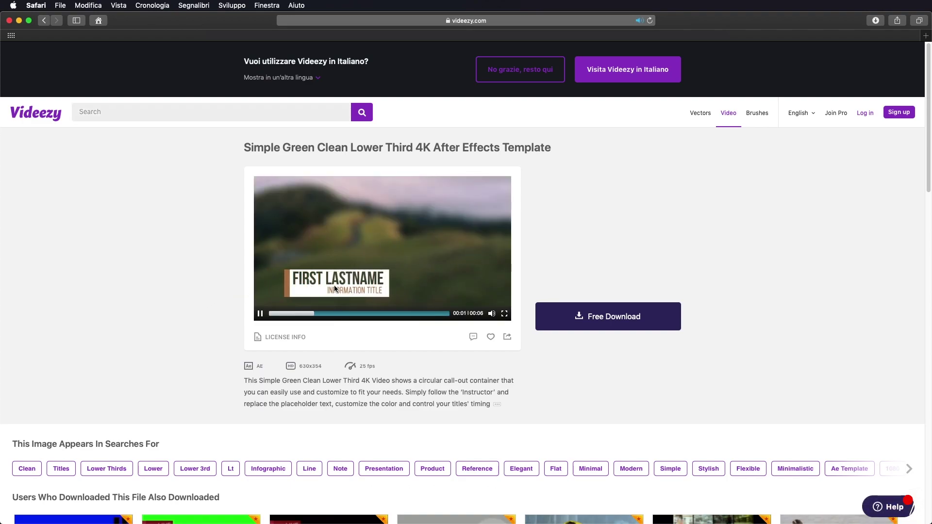
{"action": "left_click", "coordinate": [260, 313]}
{"action": "left_click", "coordinate": [636, 317]}
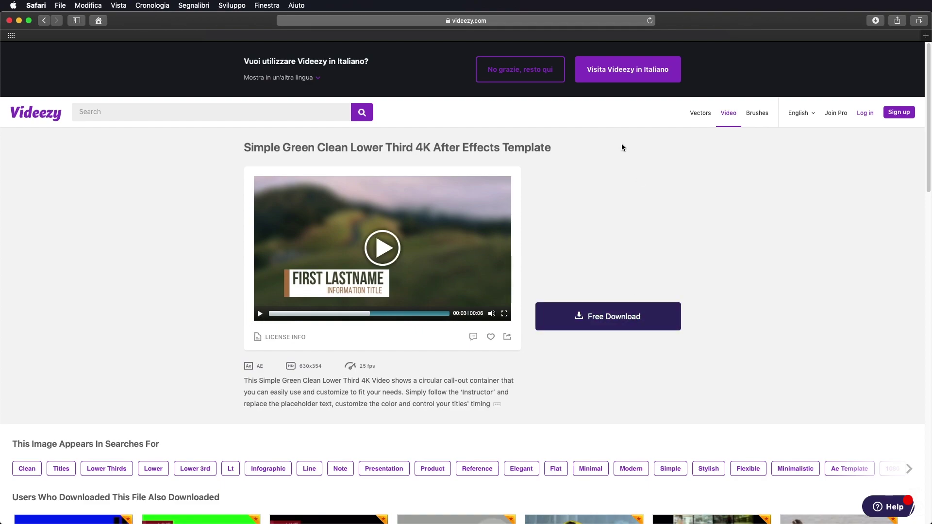
{"action": "left_click", "coordinate": [45, 23]}
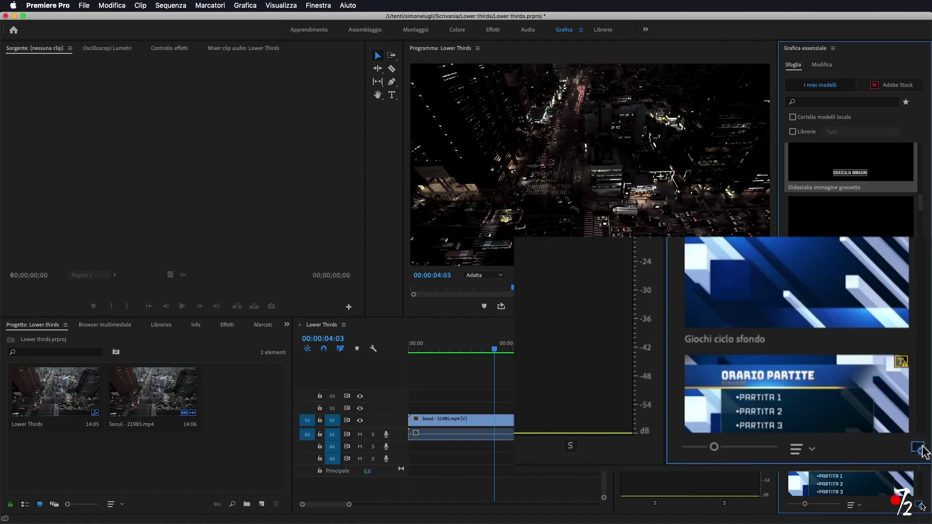
- Install 7_RS_Dots.mogrt from the Lower Thirds folder as a motion graphics template
{"action": "left_click", "coordinate": [920, 505]}
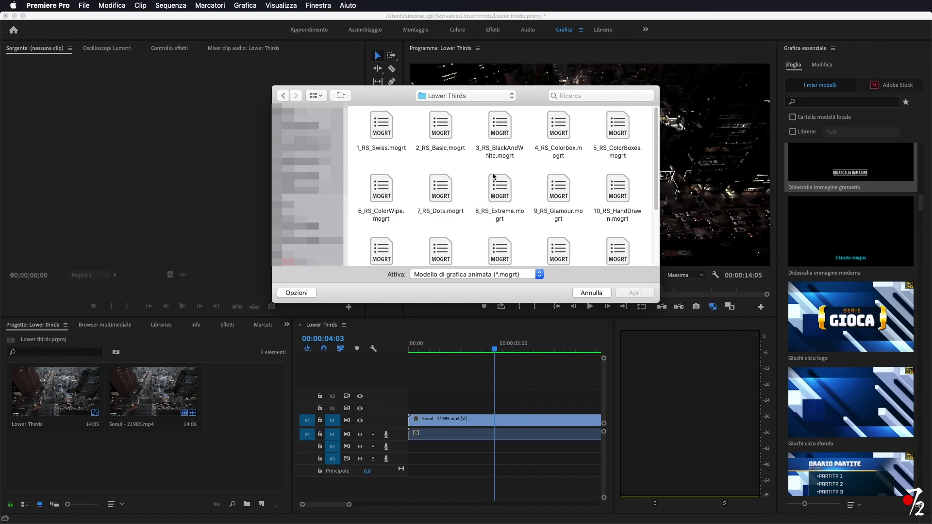
{"action": "scroll", "coordinate": [497, 173], "scroll_direction": "down", "scroll_amount": 1}
{"action": "left_click", "coordinate": [445, 184]}
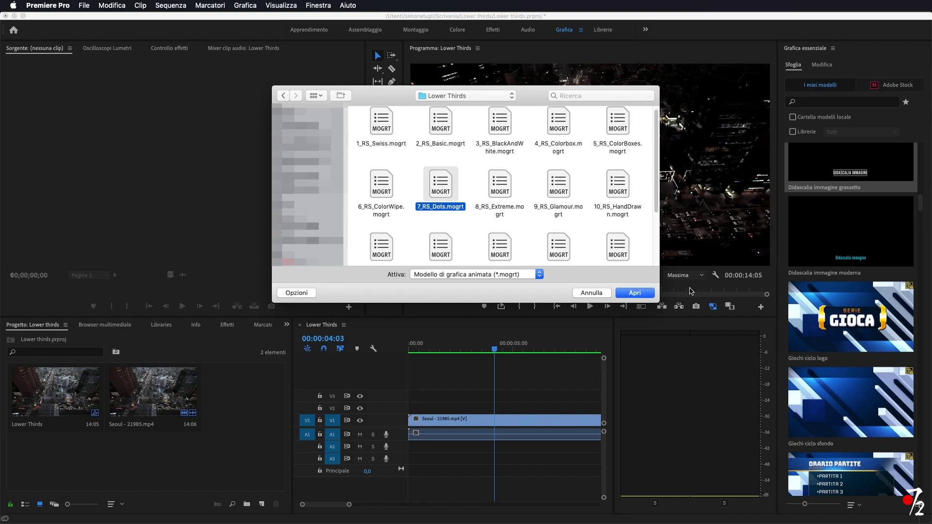
{"action": "left_click", "coordinate": [636, 293]}
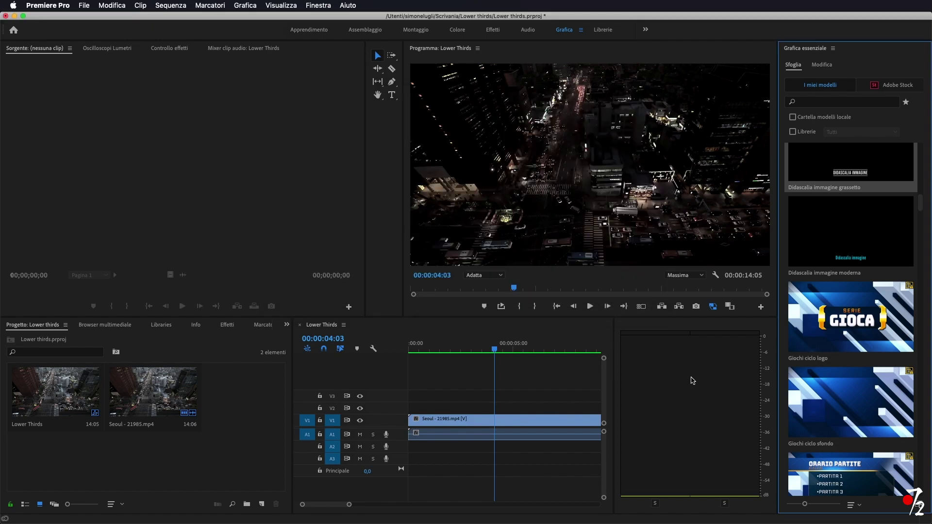
{"action": "scroll", "coordinate": [858, 190], "scroll_direction": "up", "scroll_amount": 3}
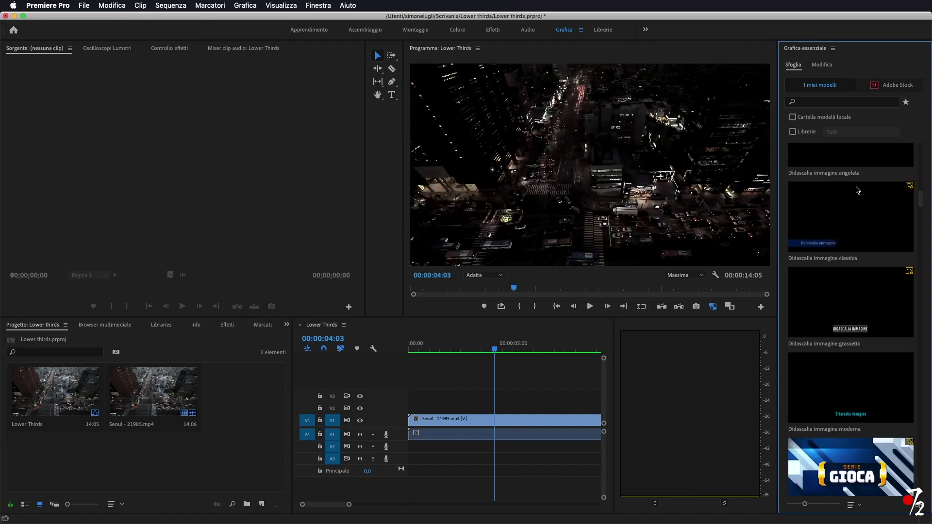
- Add the 1_RS_Basic lower third to V2, accepting the AlteHaasGrotesk font substitute
{"action": "scroll", "coordinate": [858, 190], "scroll_direction": "up", "scroll_amount": 1}
{"action": "scroll", "coordinate": [858, 191], "scroll_direction": "up", "scroll_amount": 5}
{"action": "scroll", "coordinate": [854, 201], "scroll_direction": "up", "scroll_amount": 5}
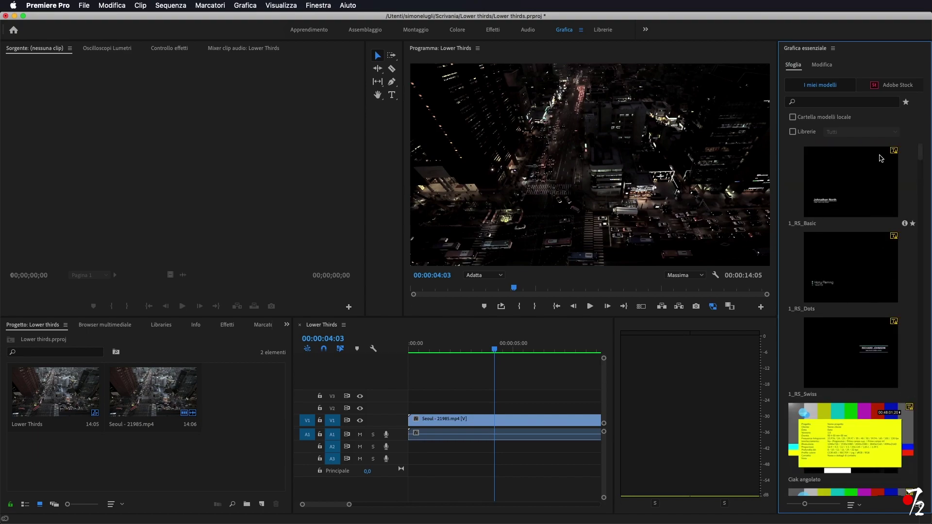
{"action": "scroll", "coordinate": [869, 301], "scroll_direction": "down", "scroll_amount": 5}
{"action": "scroll", "coordinate": [866, 338], "scroll_direction": "up", "scroll_amount": 5}
{"action": "left_click_drag", "start_coordinate": [830, 205], "coordinate": [436, 415]}
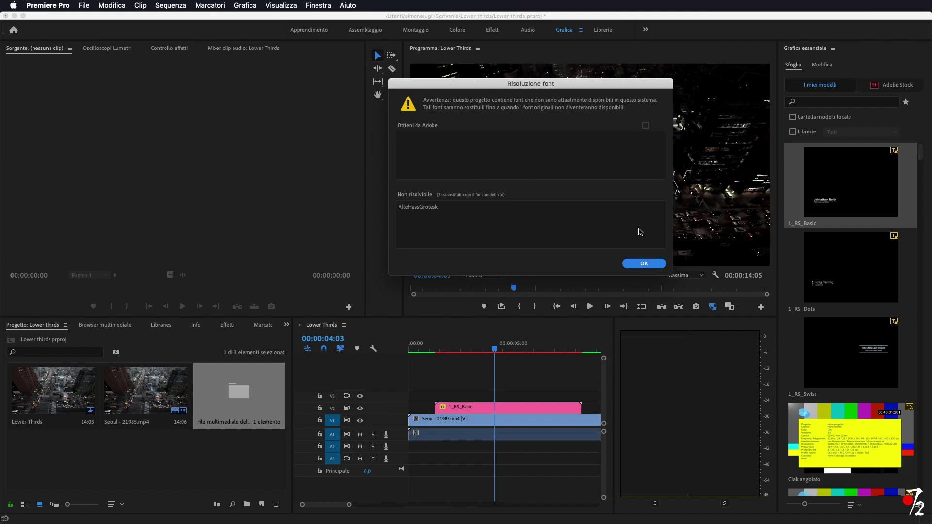
{"action": "left_click", "coordinate": [642, 264]}
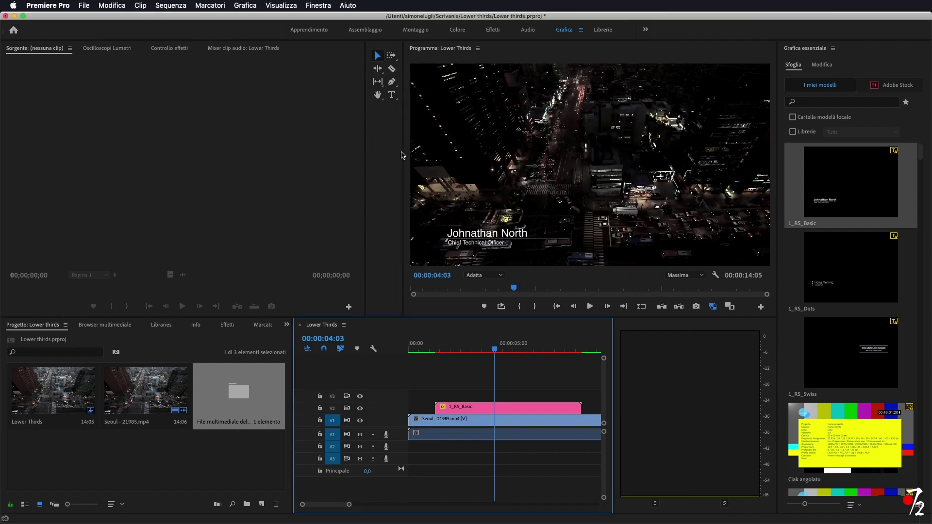
{"action": "left_click", "coordinate": [919, 506]}
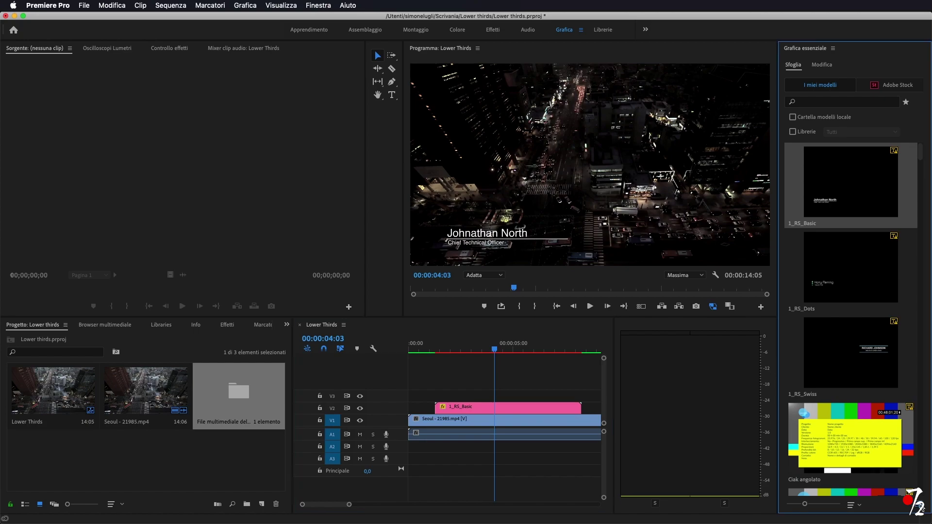
{"action": "left_click", "coordinate": [479, 95]}
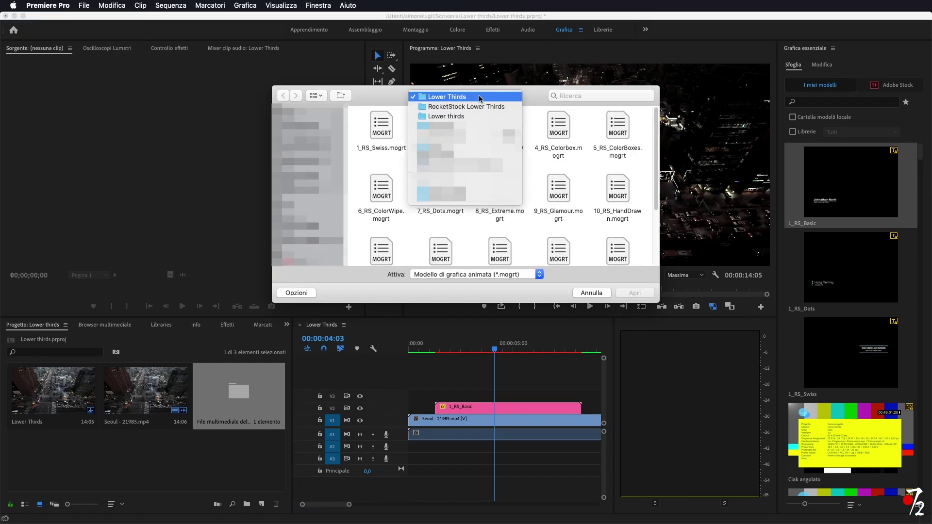
{"action": "left_click", "coordinate": [479, 107]}
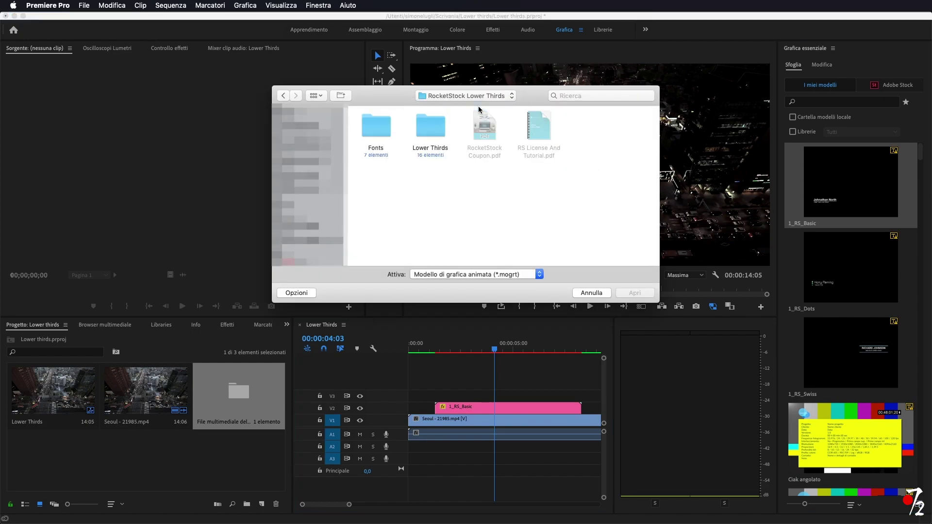
{"action": "double_click", "coordinate": [374, 128]}
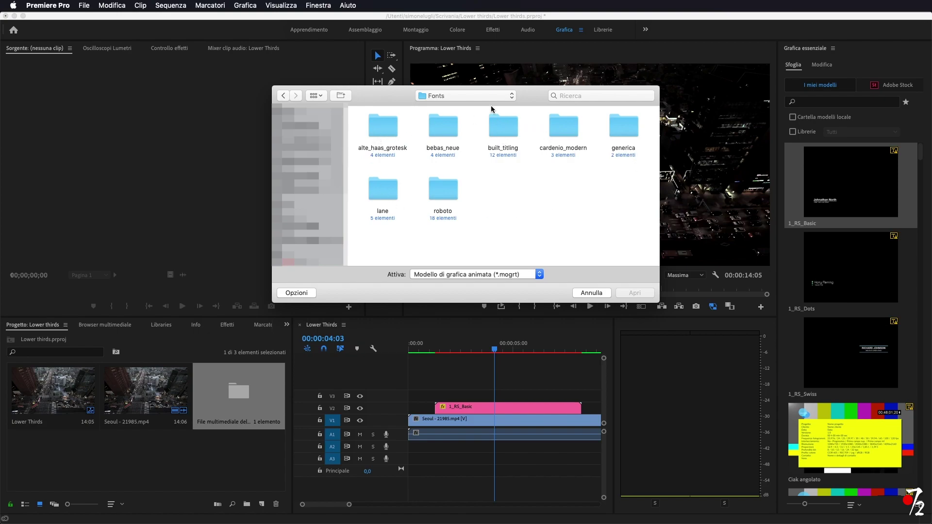
{"action": "left_click", "coordinate": [478, 95]}
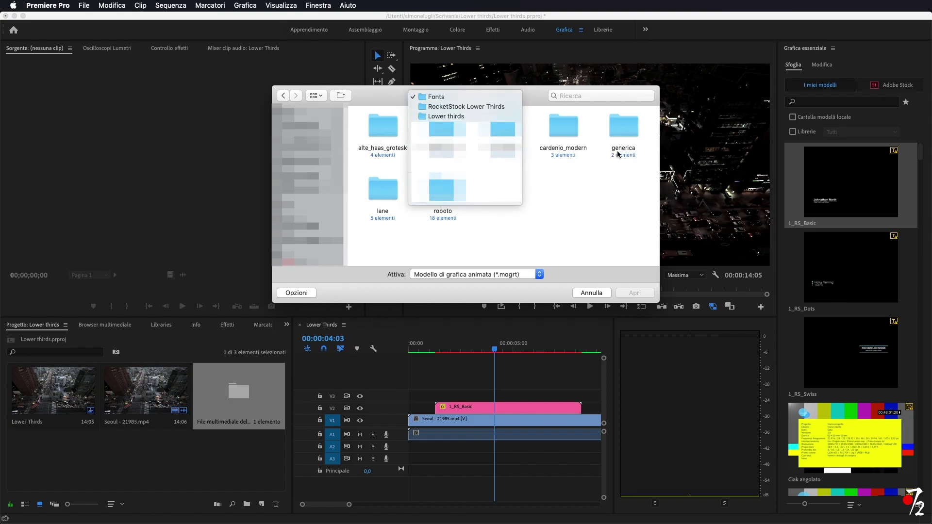
{"action": "left_click", "coordinate": [572, 228]}
{"action": "left_click", "coordinate": [596, 293]}
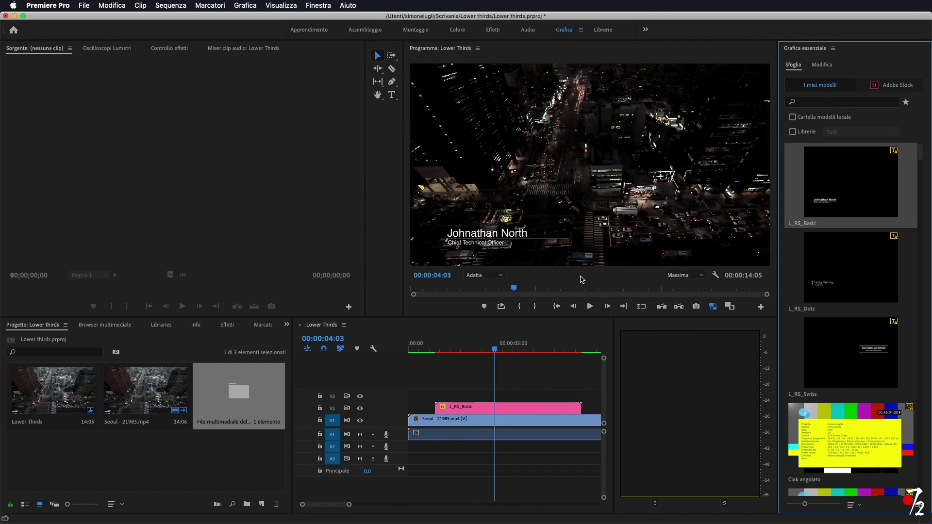
- Show the 1_RS_Basic clip's name, subtext, line length and colour settings in the Edit tab
{"action": "mouse_move", "coordinate": [481, 357]}
{"action": "left_mouse_down"}
{"action": "mouse_move", "coordinate": [434, 360]}
{"action": "mouse_move", "coordinate": [485, 360]}
{"action": "left_mouse_up"}
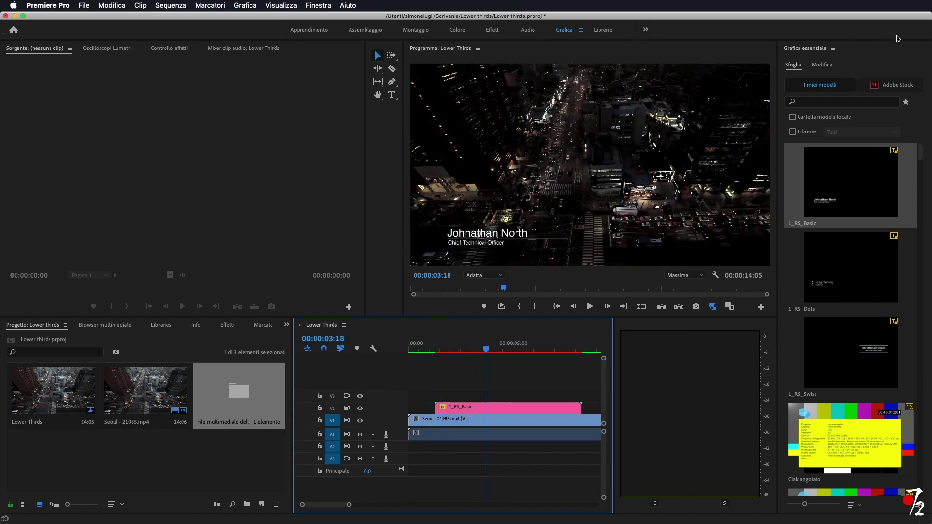
{"action": "left_click", "coordinate": [831, 68]}
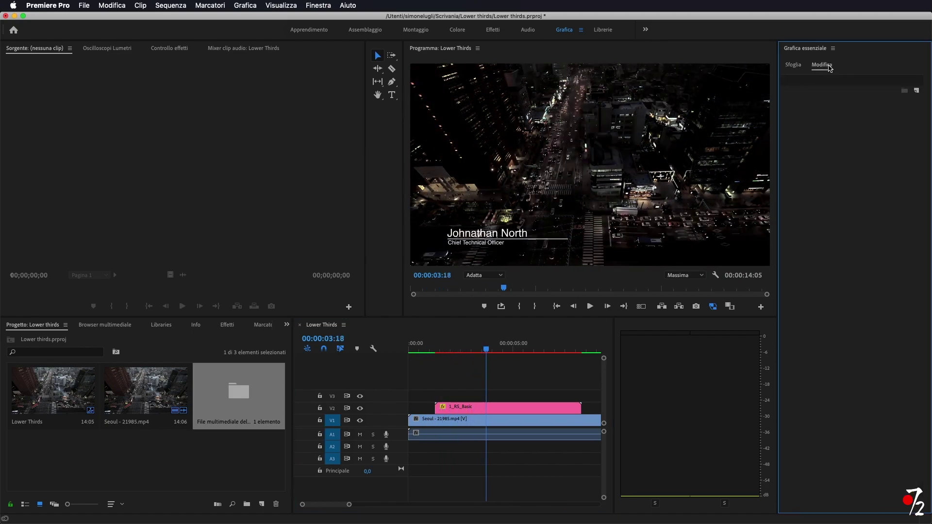
{"action": "left_click", "coordinate": [502, 408]}
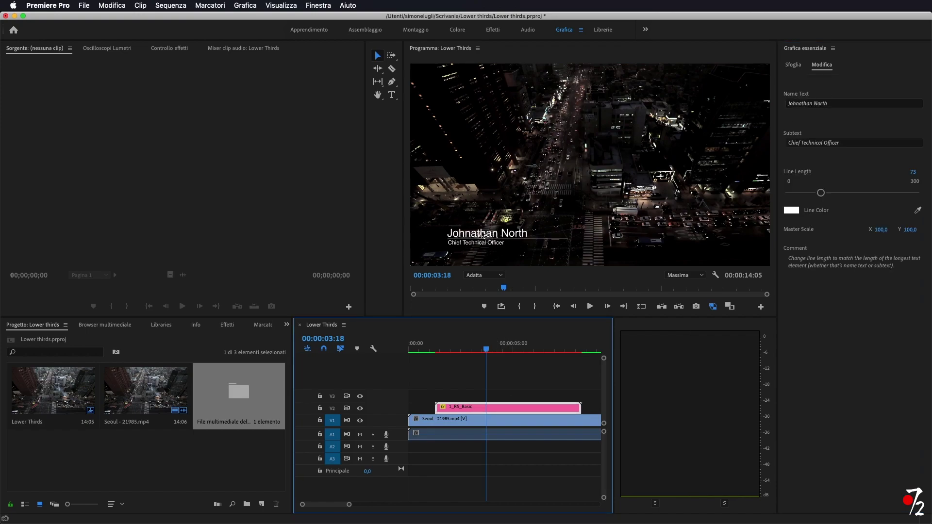
- Change the name text to Studio72 and the subtext to Tutorial
{"action": "left_click", "coordinate": [832, 105]}
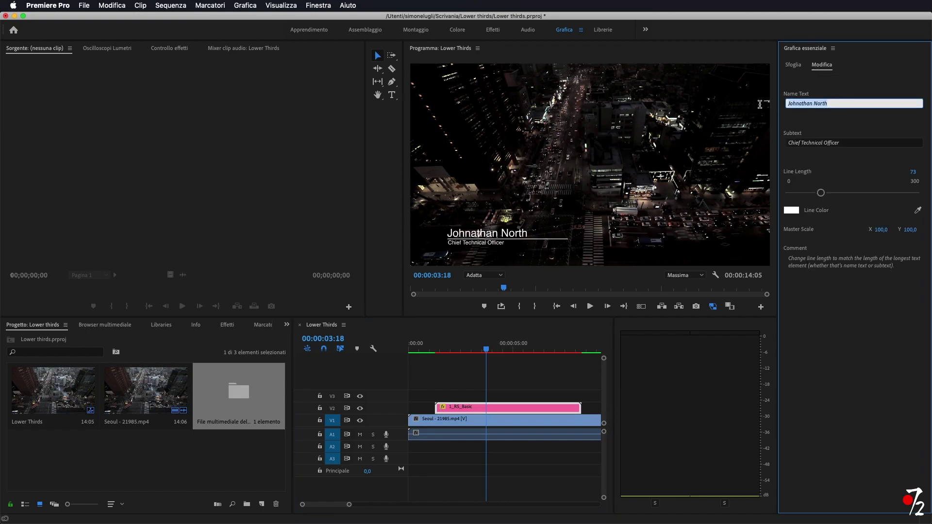
{"action": "type", "text": "S"}
{"action": "left_click", "coordinate": [843, 144]}
{"action": "type", "text": "Tutorial"}
{"action": "left_click", "coordinate": [856, 122]}
{"action": "mouse_move", "coordinate": [450, 352]}
{"action": "left_mouse_down"}
{"action": "mouse_move", "coordinate": [460, 355]}
{"action": "mouse_move", "coordinate": [424, 361]}
{"action": "mouse_move", "coordinate": [509, 357]}
{"action": "left_mouse_up"}
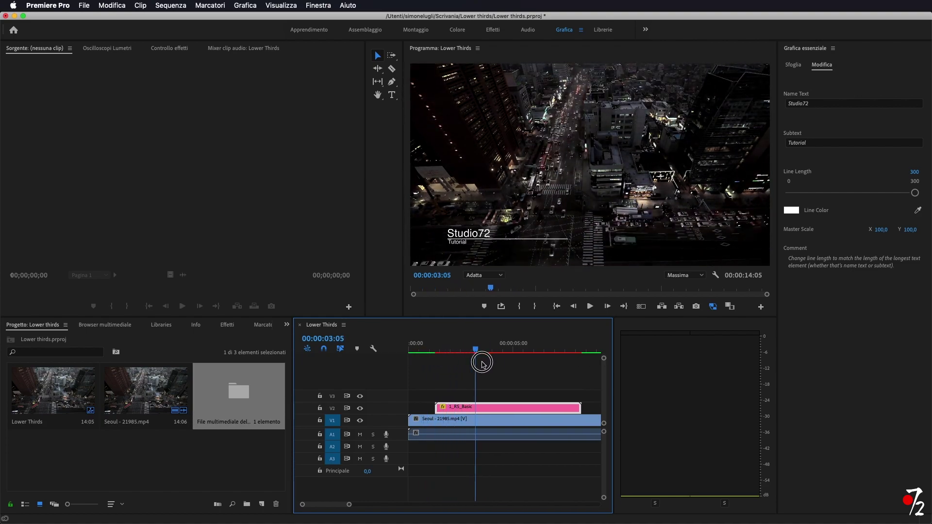
- Make the underline red, keep master scale at 100, and shorten line length to 114
{"action": "left_click", "coordinate": [792, 210]}
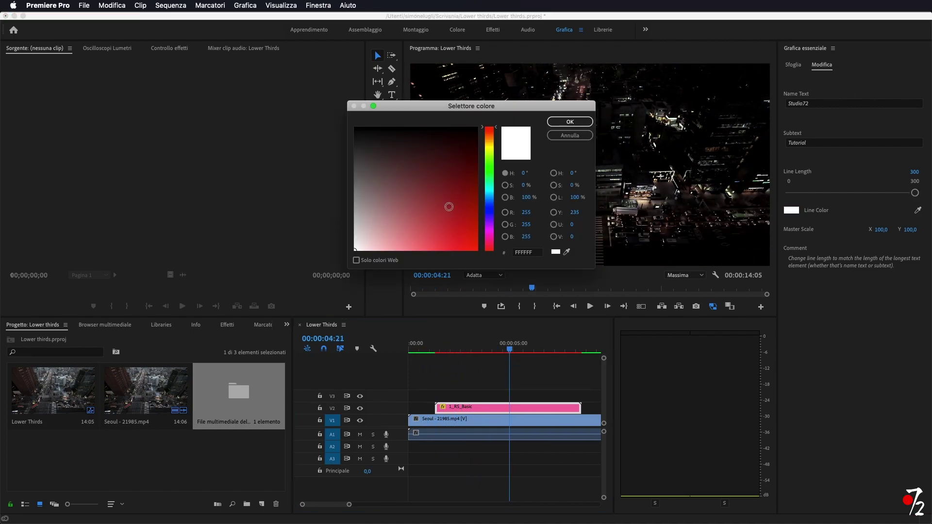
{"action": "left_click_drag", "start_coordinate": [449, 203], "coordinate": [484, 263]}
{"action": "left_click", "coordinate": [573, 122]}
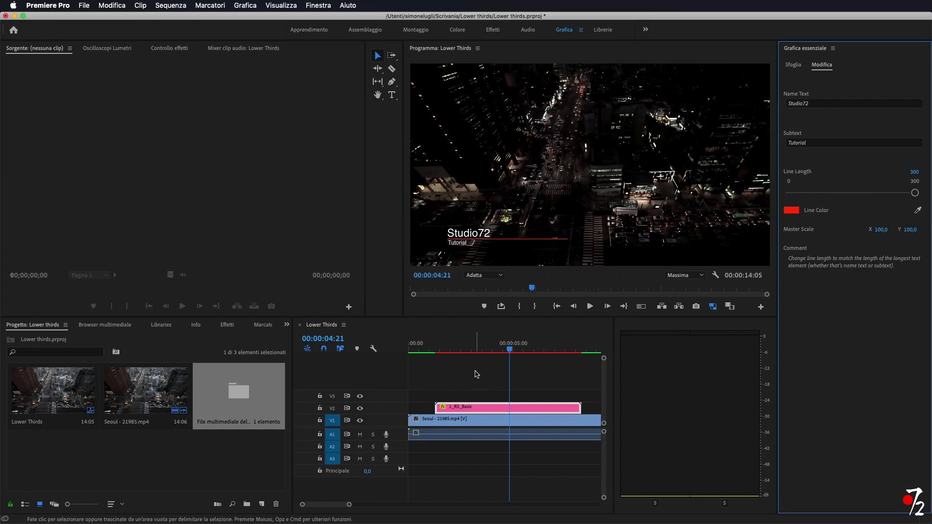
{"action": "left_click_drag", "start_coordinate": [907, 230], "coordinate": [929, 229]}
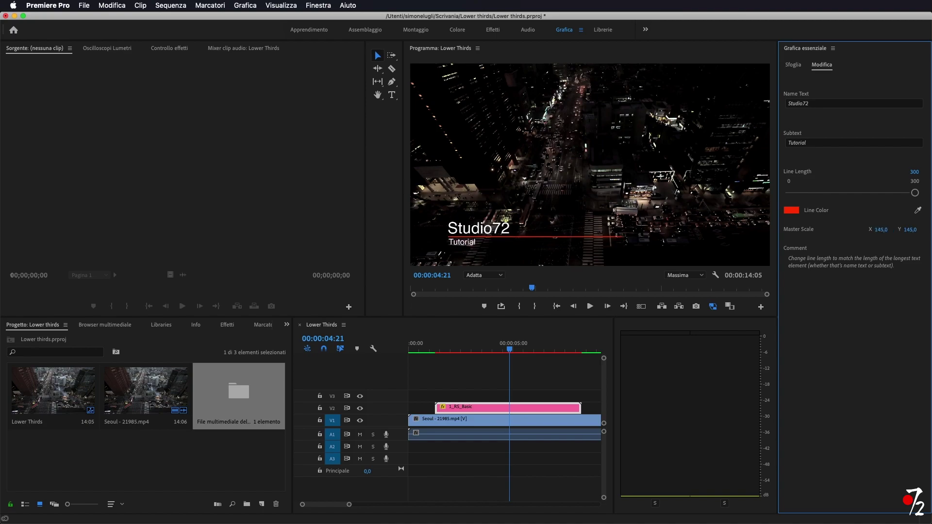
{"action": "left_click_drag", "start_coordinate": [929, 229], "coordinate": [908, 229]}
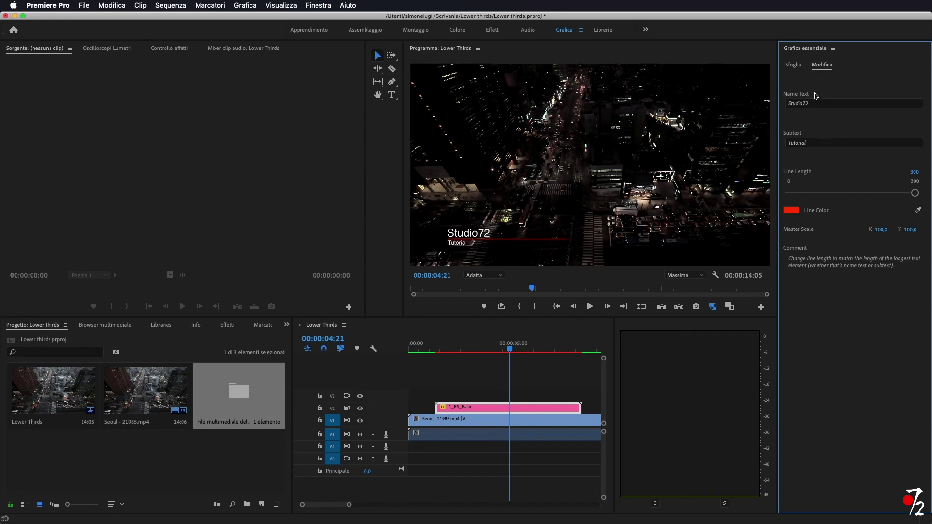
{"action": "left_click_drag", "start_coordinate": [914, 171], "coordinate": [825, 171]}
{"action": "left_click", "coordinate": [794, 66]}
- Replace the 1_RS_Basic title with the 1_RS_Dots template on V2, accepting the font substitute
{"action": "left_click", "coordinate": [506, 412]}
{"action": "key", "text": "Delete"}
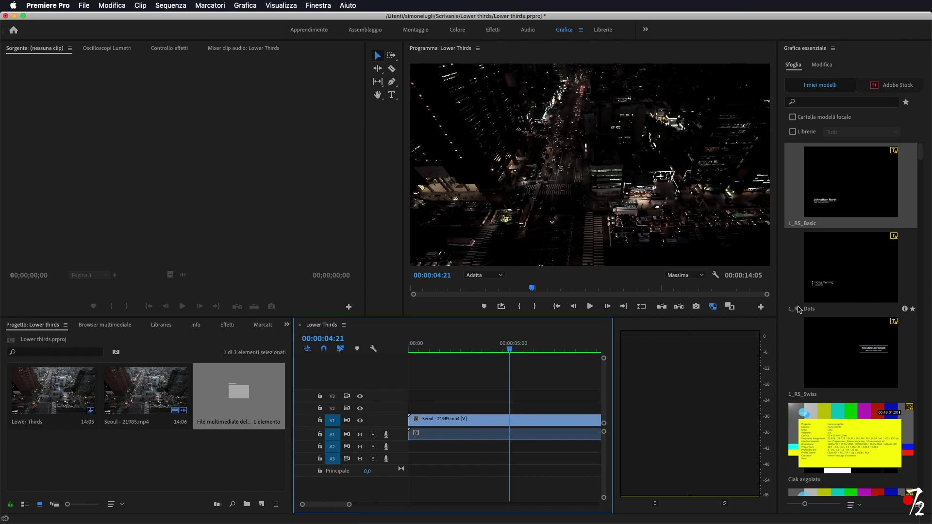
{"action": "left_click", "coordinate": [874, 276]}
{"action": "left_click_drag", "start_coordinate": [871, 271], "coordinate": [445, 408]}
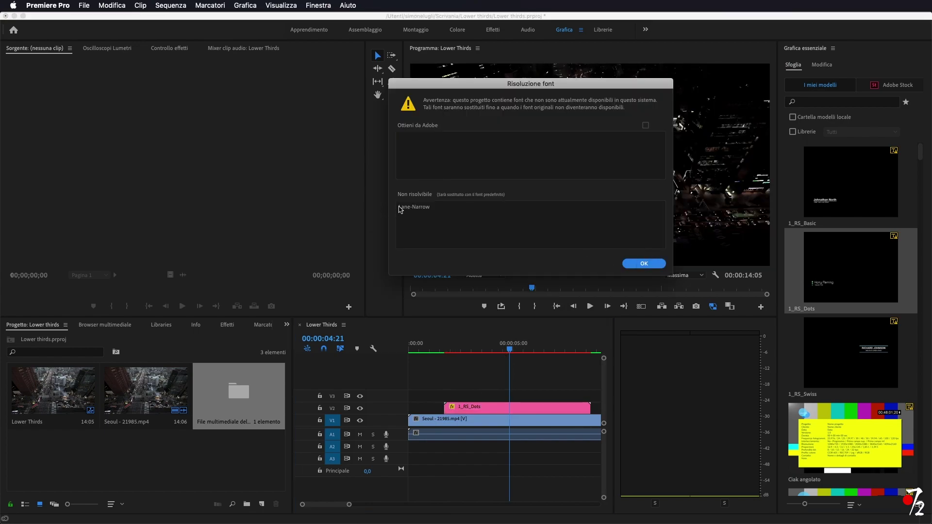
{"action": "left_click", "coordinate": [651, 263]}
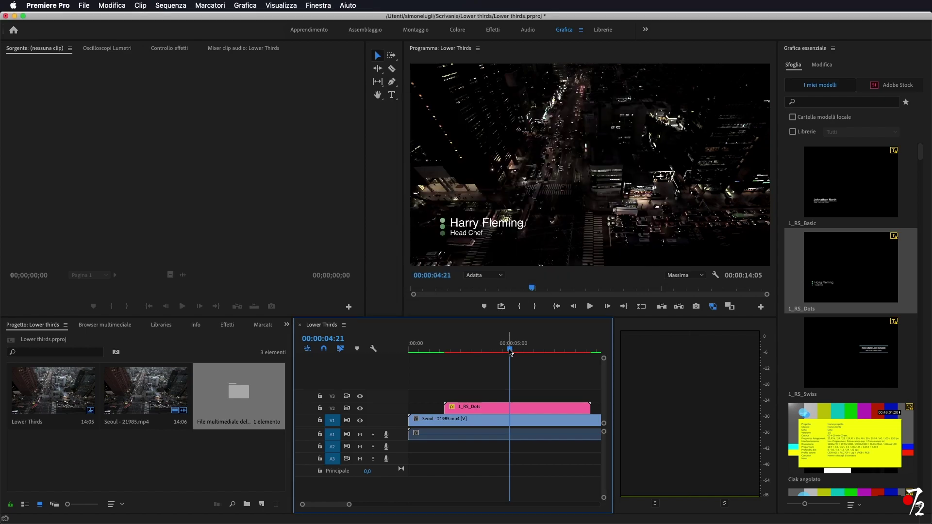
{"action": "left_click_drag", "start_coordinate": [509, 350], "coordinate": [440, 354]}
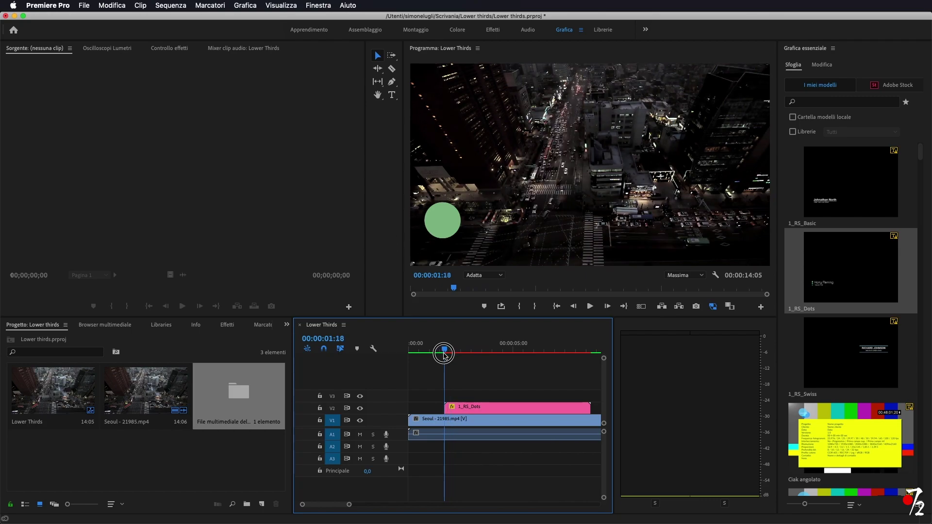
{"action": "left_click_drag", "start_coordinate": [440, 355], "coordinate": [475, 350]}
{"action": "left_click", "coordinate": [822, 65]}
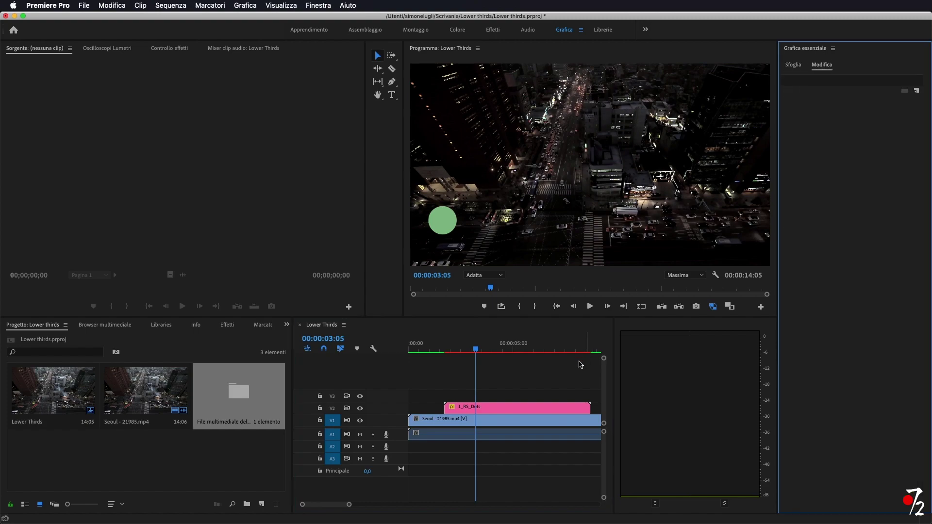
- Set Circle Color 1 of the 1_RS_Dots lower third to pure red
{"action": "left_click", "coordinate": [537, 408]}
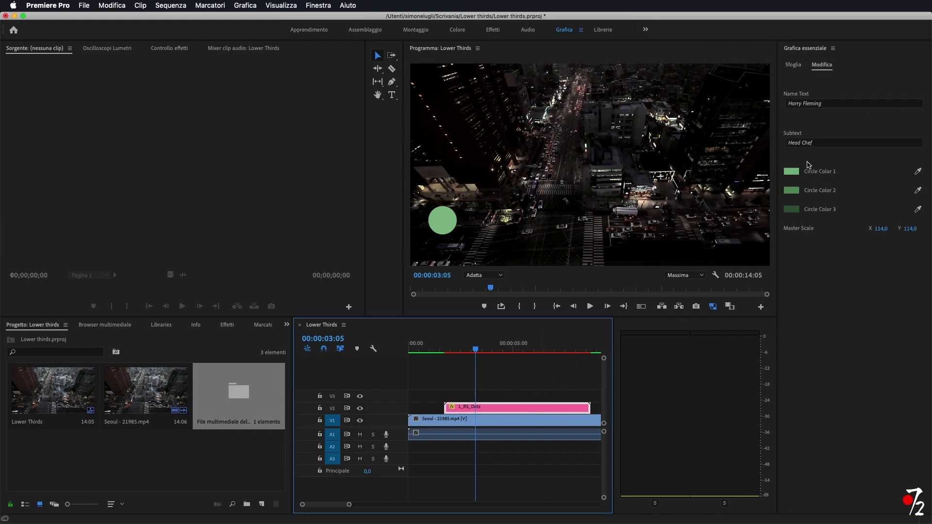
{"action": "left_click", "coordinate": [476, 349]}
{"action": "left_click_drag", "start_coordinate": [476, 350], "coordinate": [470, 349]}
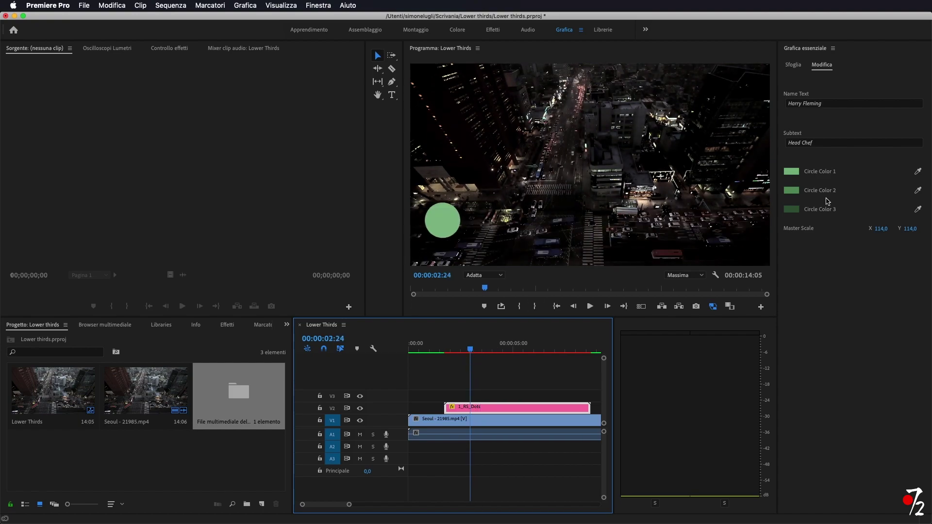
{"action": "left_click", "coordinate": [797, 175]}
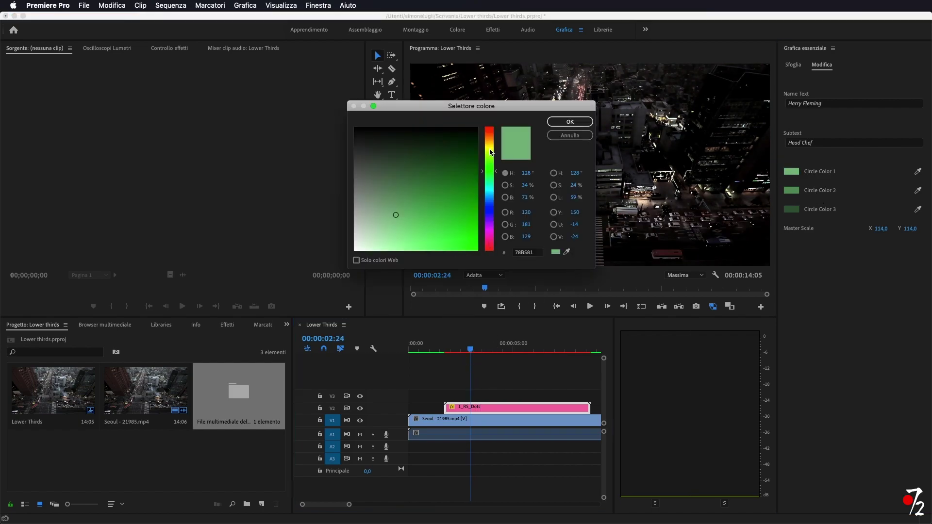
{"action": "left_click_drag", "start_coordinate": [495, 173], "coordinate": [496, 109]}
{"action": "left_click_drag", "start_coordinate": [463, 207], "coordinate": [496, 301]}
{"action": "left_click", "coordinate": [570, 122]}
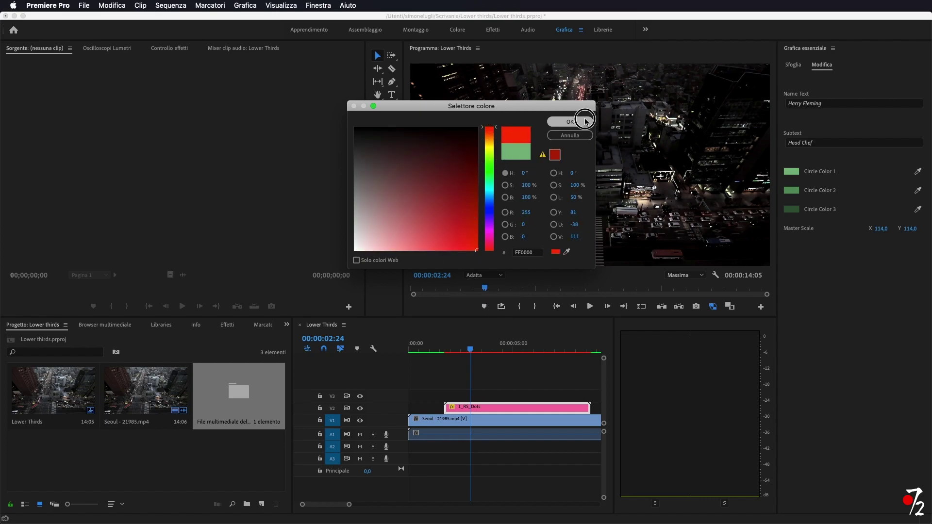
- Set Circle Color 2 to a darker red shade
{"action": "left_click", "coordinate": [796, 190]}
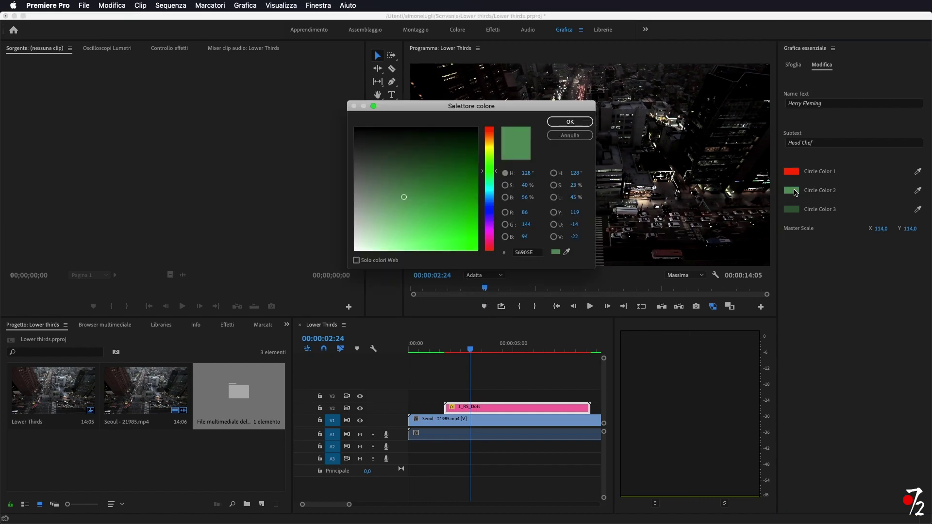
{"action": "left_click_drag", "start_coordinate": [496, 187], "coordinate": [494, 257]}
{"action": "mouse_move", "coordinate": [467, 218]}
{"action": "left_mouse_down"}
{"action": "mouse_move", "coordinate": [467, 228]}
{"action": "mouse_move", "coordinate": [470, 205]}
{"action": "left_mouse_up"}
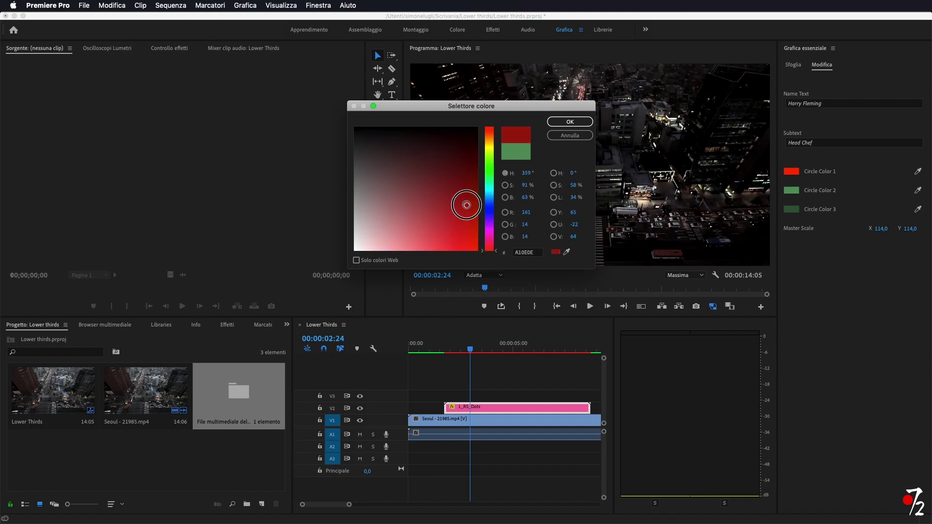
{"action": "left_click", "coordinate": [564, 122]}
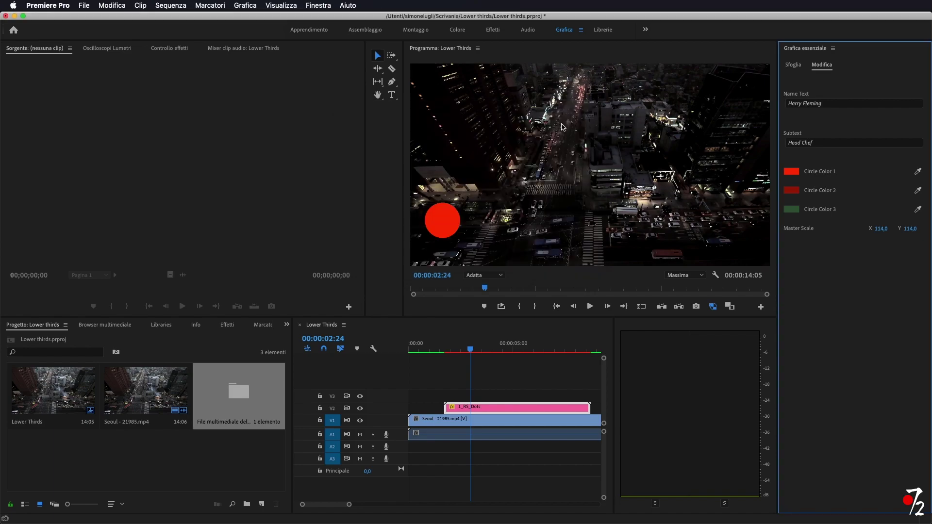
- Set Circle Color 3 to dark red 5C0303 and preview the lower third
{"action": "left_click", "coordinate": [792, 210]}
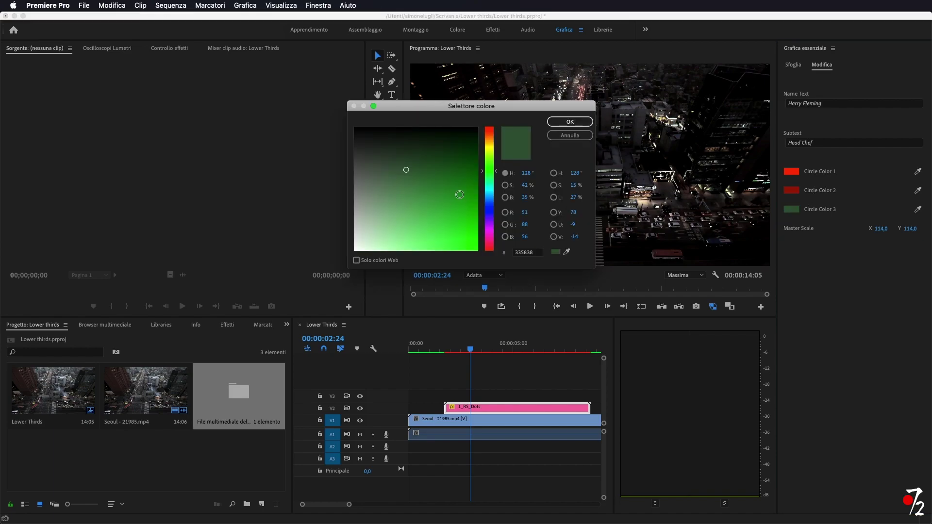
{"action": "left_click_drag", "start_coordinate": [495, 170], "coordinate": [496, 274]}
{"action": "left_click", "coordinate": [475, 172]}
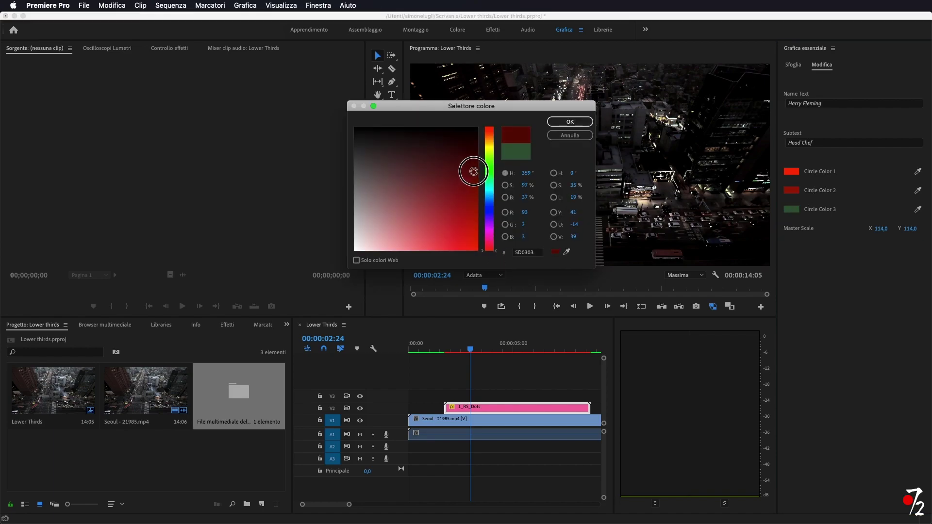
{"action": "left_click", "coordinate": [570, 122]}
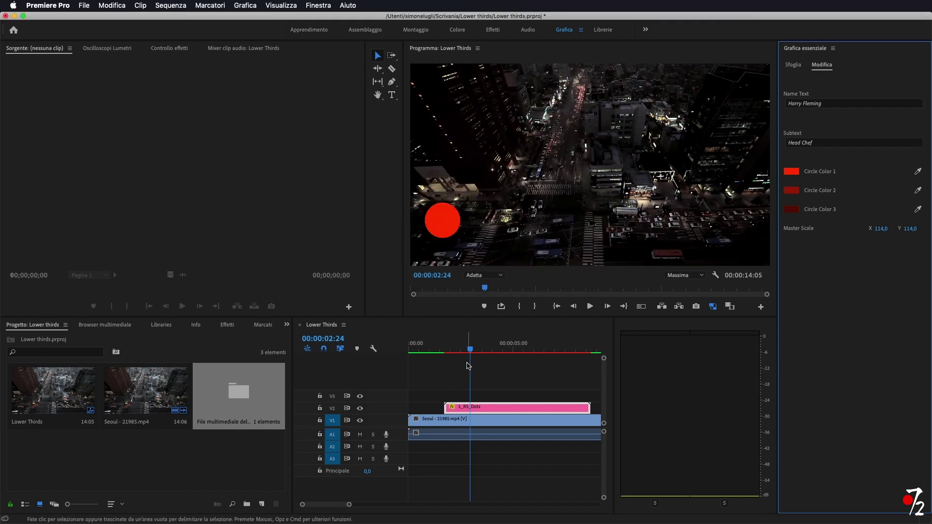
{"action": "left_click_drag", "start_coordinate": [471, 349], "coordinate": [506, 350]}
- Change the Dots lower third's name line to Studio72 and its subtext to Tutorial
{"action": "left_click", "coordinate": [841, 103]}
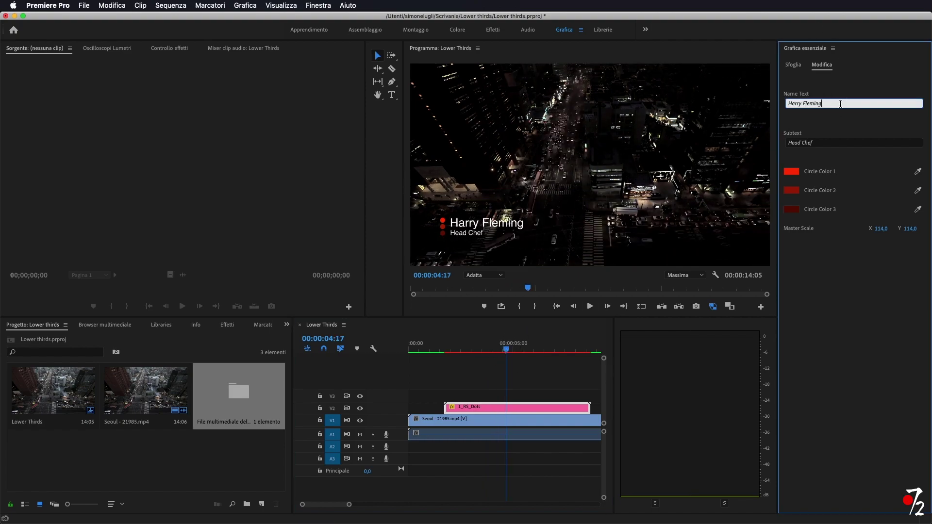
{"action": "type", "text": "Studio72"}
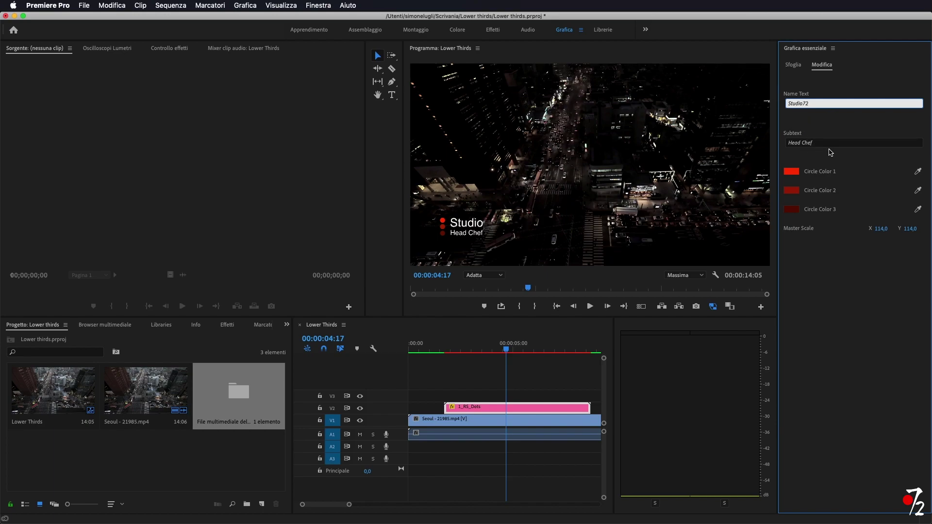
{"action": "left_click", "coordinate": [828, 144]}
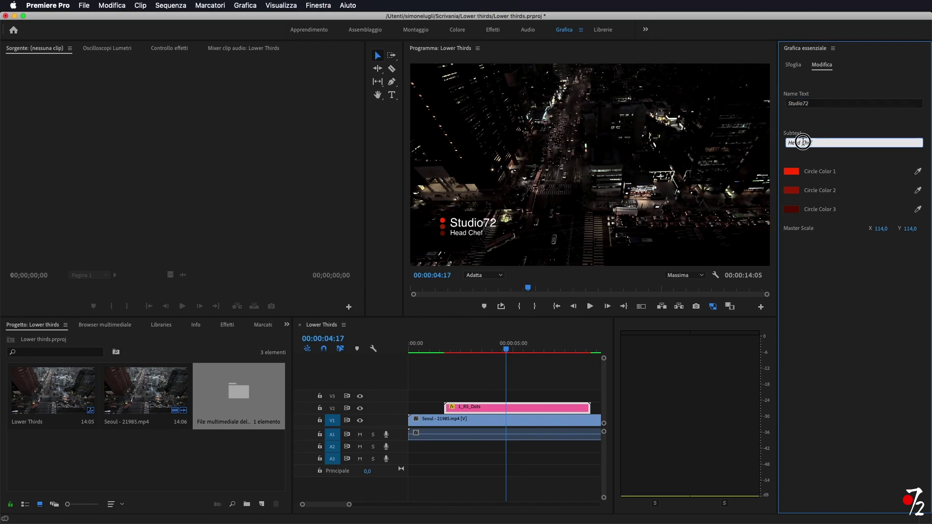
{"action": "type", "text": "Tutorial"}
{"action": "left_click", "coordinate": [831, 300]}
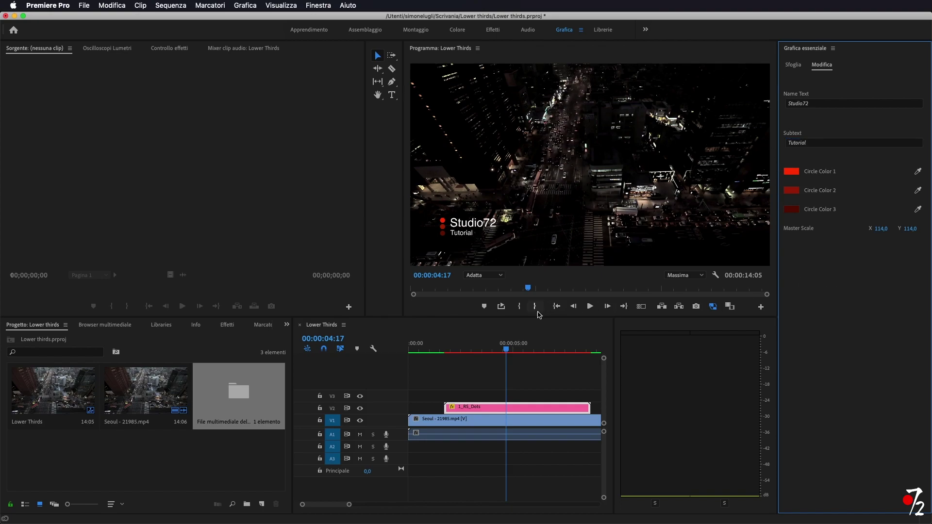
- Scrub the playhead to check the retitled lower third, then delete the 1_RS_Dots clip
{"action": "left_click_drag", "start_coordinate": [508, 349], "coordinate": [441, 356]}
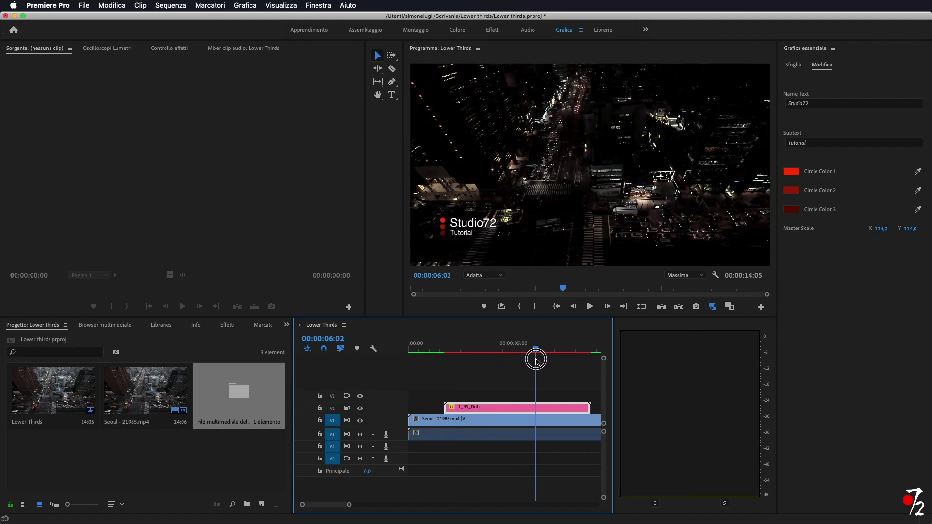
{"action": "left_click_drag", "start_coordinate": [441, 356], "coordinate": [474, 352]}
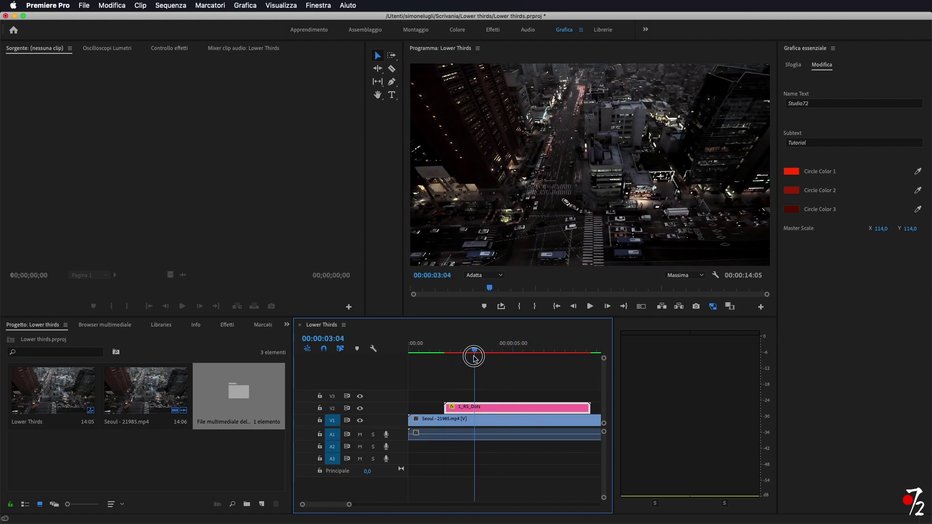
{"action": "key", "text": "Delete"}
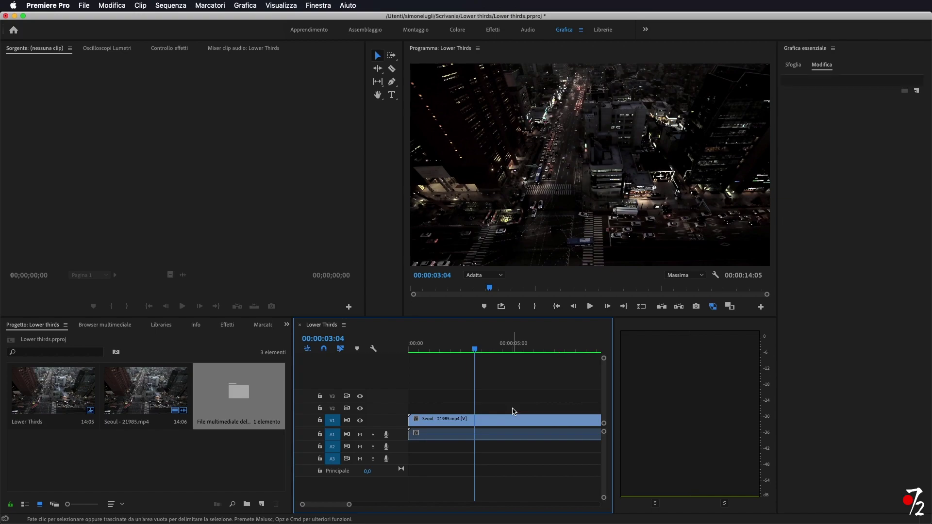
- Browse the Sfoglia template list in Essential Graphics, briefly checking the Videezy lower-thirds results in Safari
{"action": "left_click", "coordinate": [794, 66]}
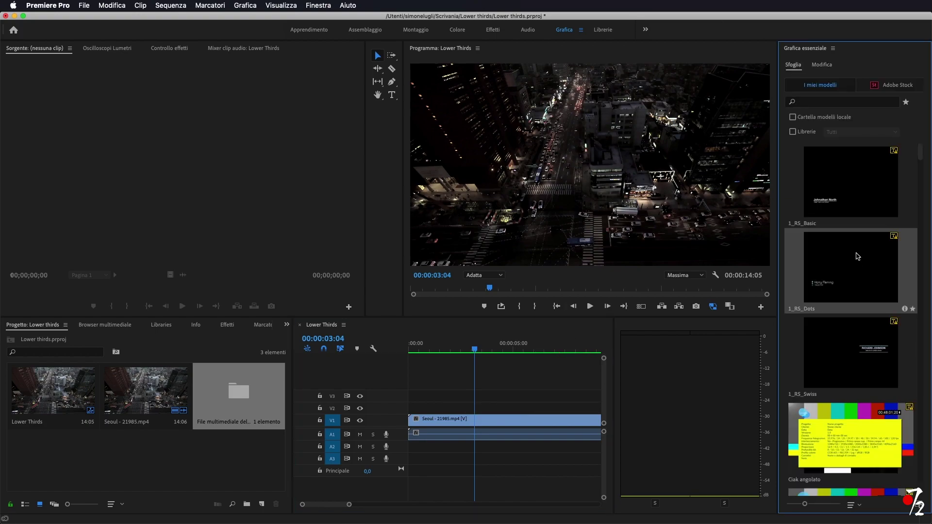
{"action": "scroll", "coordinate": [853, 221], "scroll_direction": "down", "scroll_amount": 3}
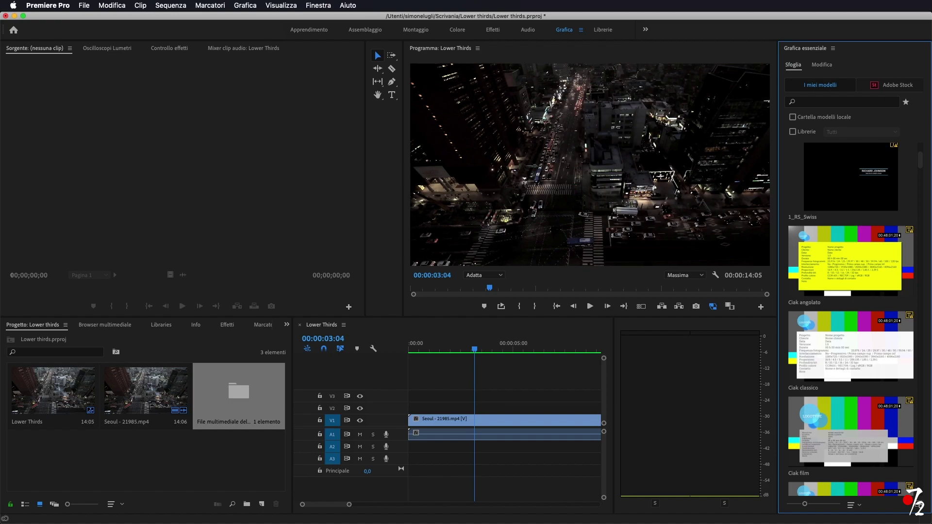
{"action": "key", "text": "super+Tab"}
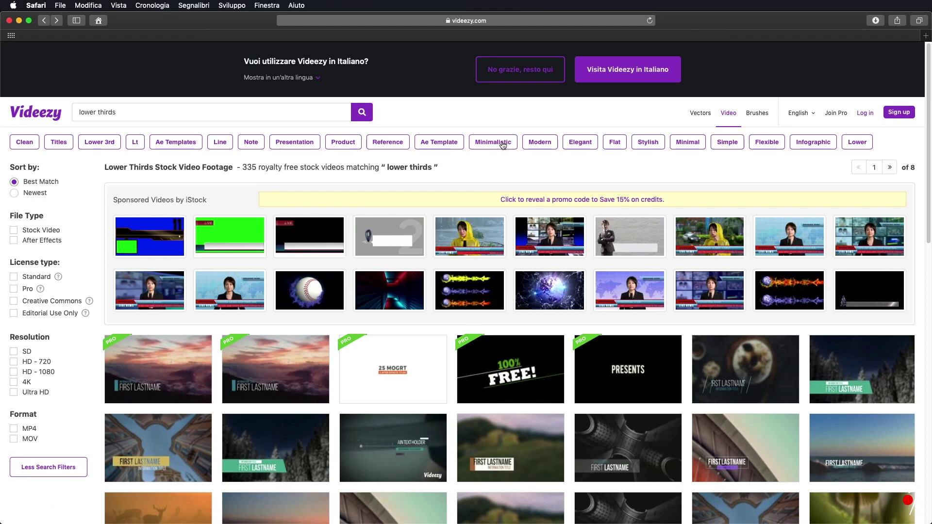
{"action": "key", "text": "super+Tab"}
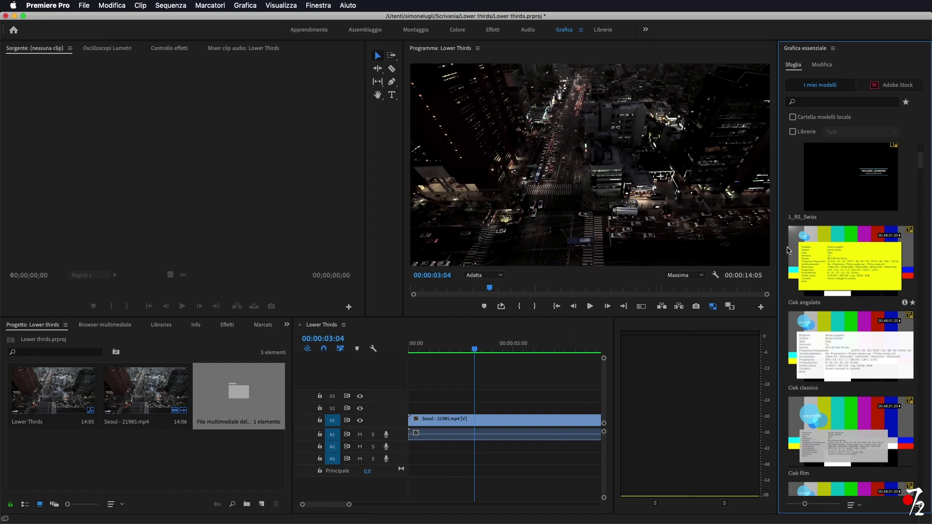
- Place the Giochi intro template on V2 above the Seoul clip, accepting the missing-font warning
{"action": "scroll", "coordinate": [840, 265], "scroll_direction": "down", "scroll_amount": 10}
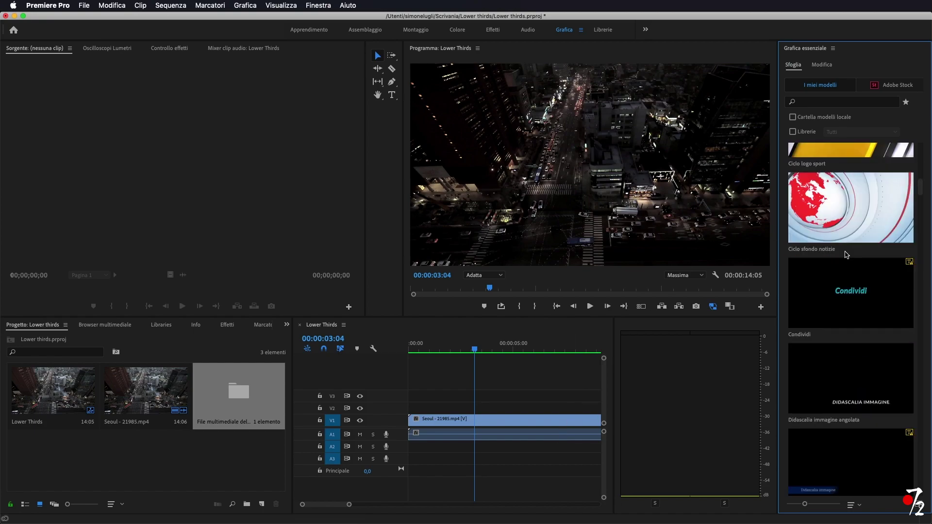
{"action": "scroll", "coordinate": [847, 254], "scroll_direction": "down", "scroll_amount": 5}
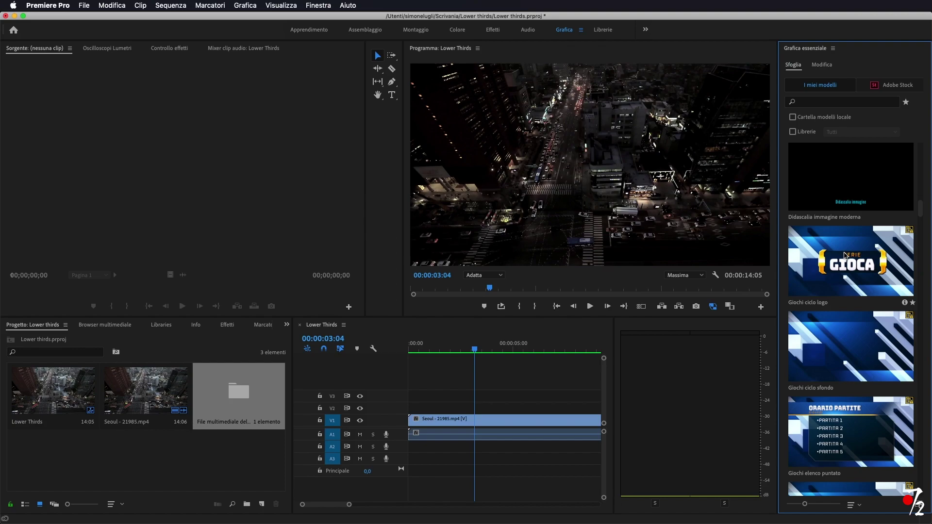
{"action": "scroll", "coordinate": [845, 256], "scroll_direction": "down", "scroll_amount": 3}
{"action": "scroll", "coordinate": [852, 383], "scroll_direction": "down", "scroll_amount": 3}
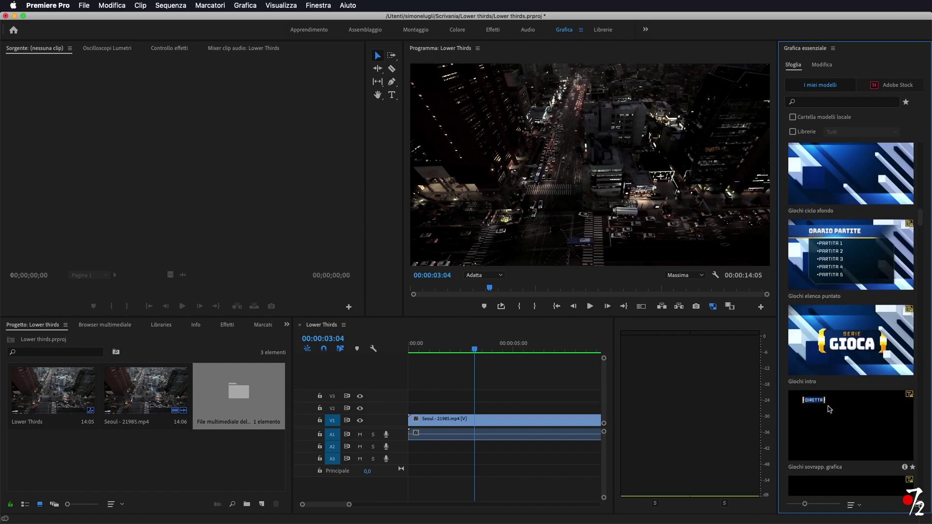
{"action": "left_click_drag", "start_coordinate": [852, 340], "coordinate": [423, 407]}
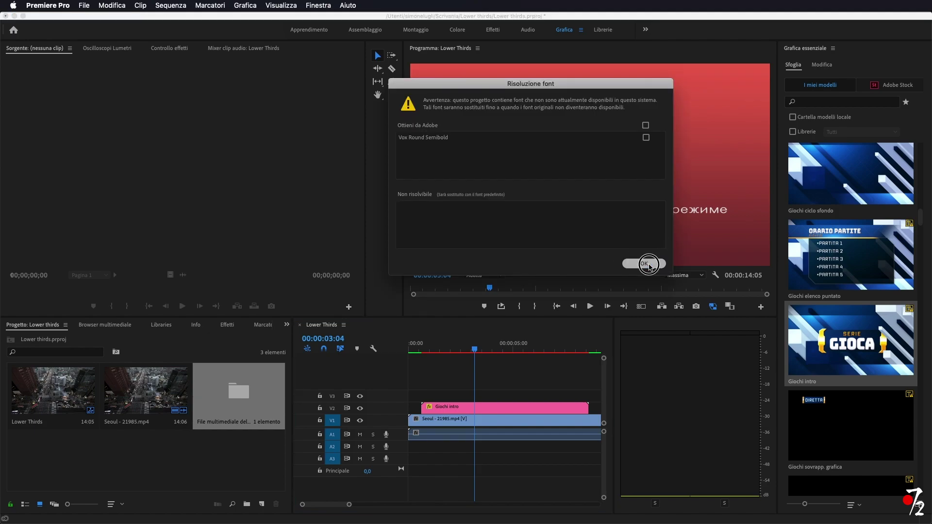
{"action": "left_click", "coordinate": [646, 264]}
- Scrub through the Giochi intro animation to 00:00:02:20, then select the Giochi intro clip
{"action": "mouse_move", "coordinate": [475, 348]}
{"action": "left_mouse_down"}
{"action": "mouse_move", "coordinate": [419, 353]}
{"action": "mouse_move", "coordinate": [496, 358]}
{"action": "left_mouse_up"}
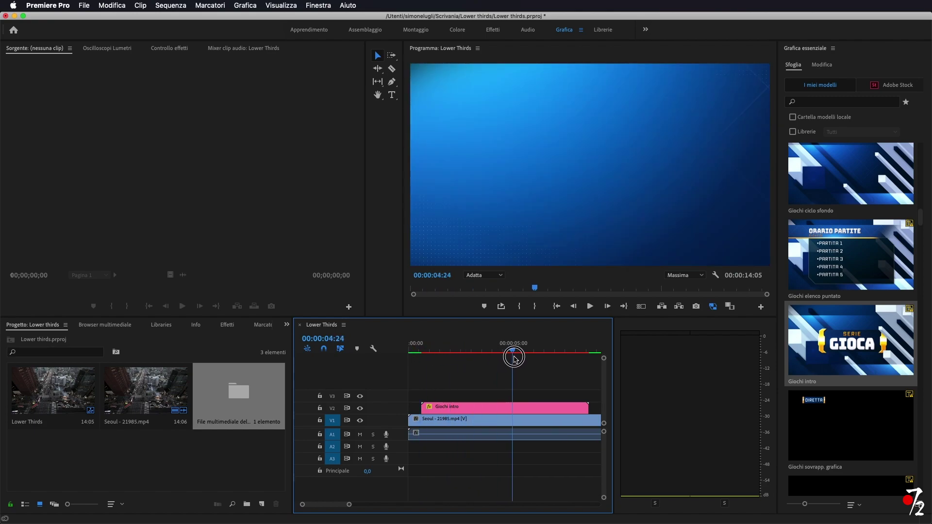
{"action": "left_click_drag", "start_coordinate": [495, 358], "coordinate": [440, 351]}
{"action": "left_click_drag", "start_coordinate": [442, 350], "coordinate": [457, 351]}
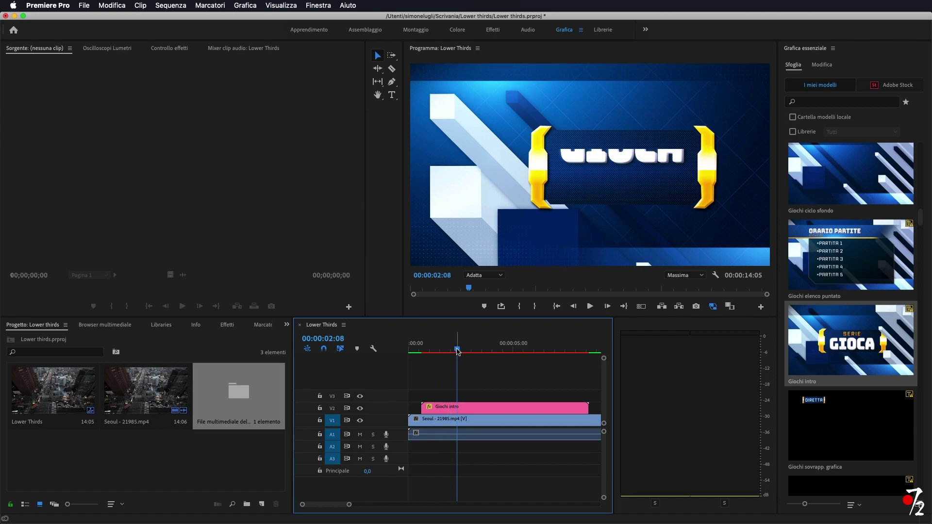
{"action": "left_click_drag", "start_coordinate": [457, 351], "coordinate": [467, 350]}
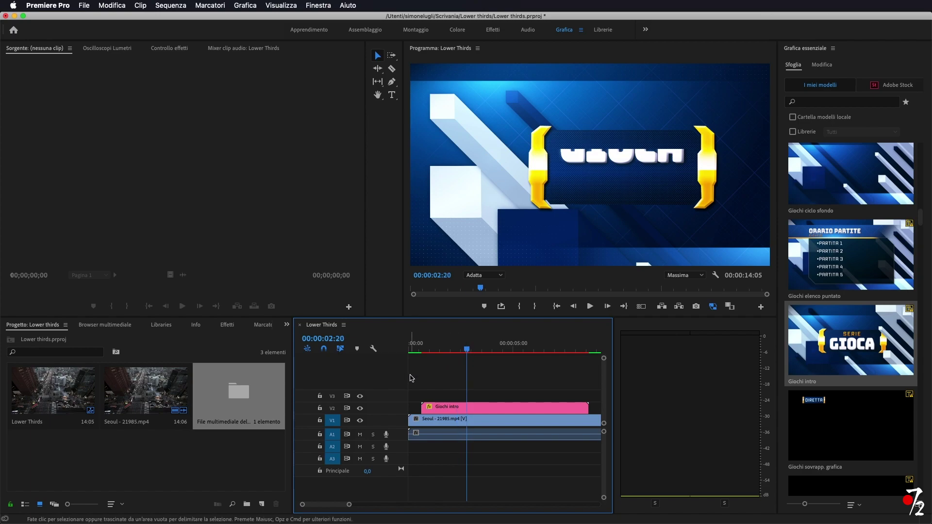
{"action": "left_click", "coordinate": [485, 408]}
- Delete the Giochi intro clip and toggle Essential Graphics between the Sfoglia and Modifica panes
{"action": "key", "text": "Delete"}
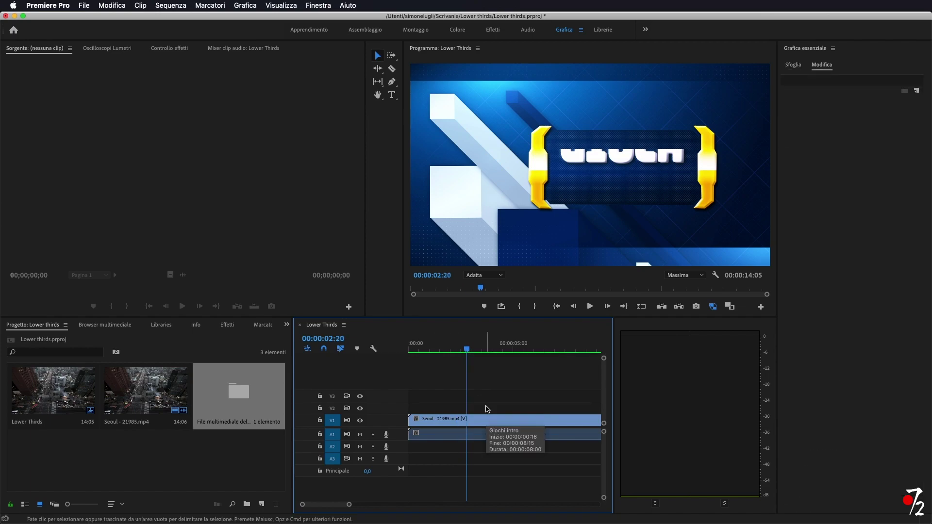
{"action": "left_click", "coordinate": [794, 65]}
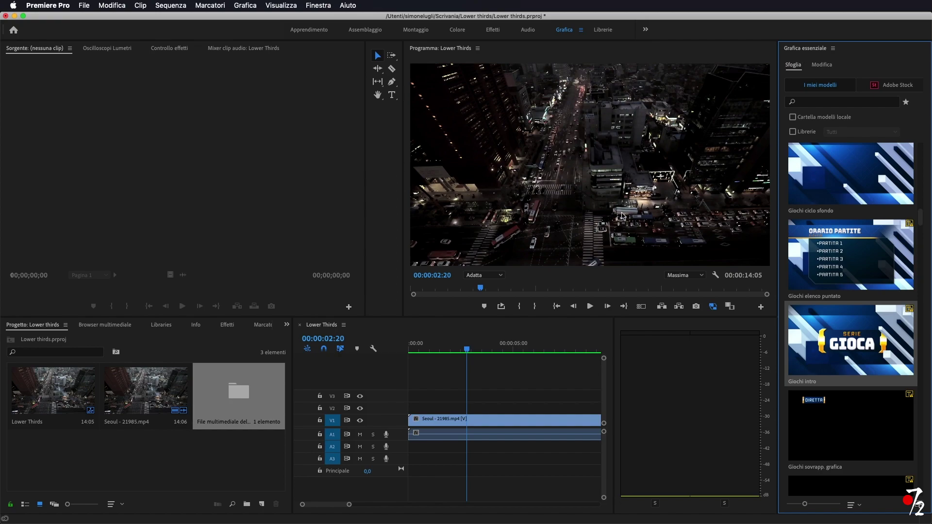
{"action": "left_click", "coordinate": [822, 64]}
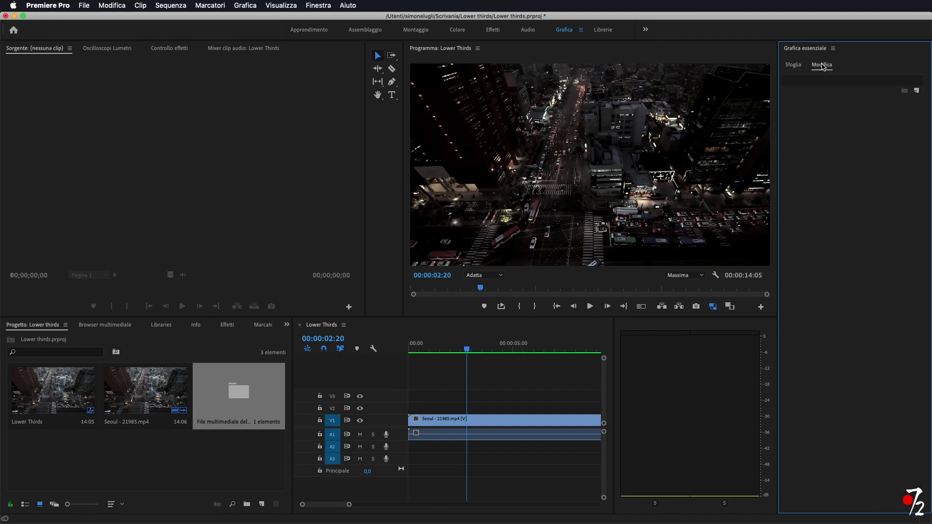
{"action": "left_click", "coordinate": [793, 67]}
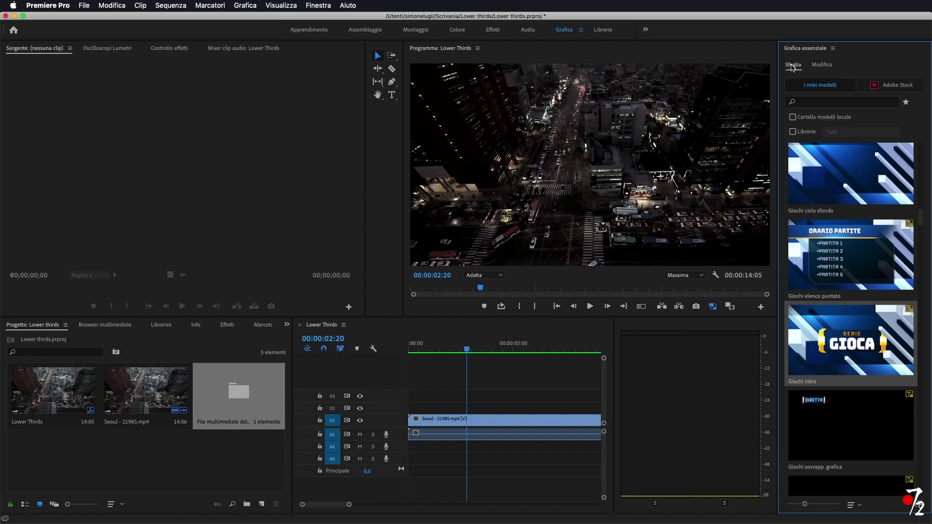
{"action": "left_click", "coordinate": [832, 65]}
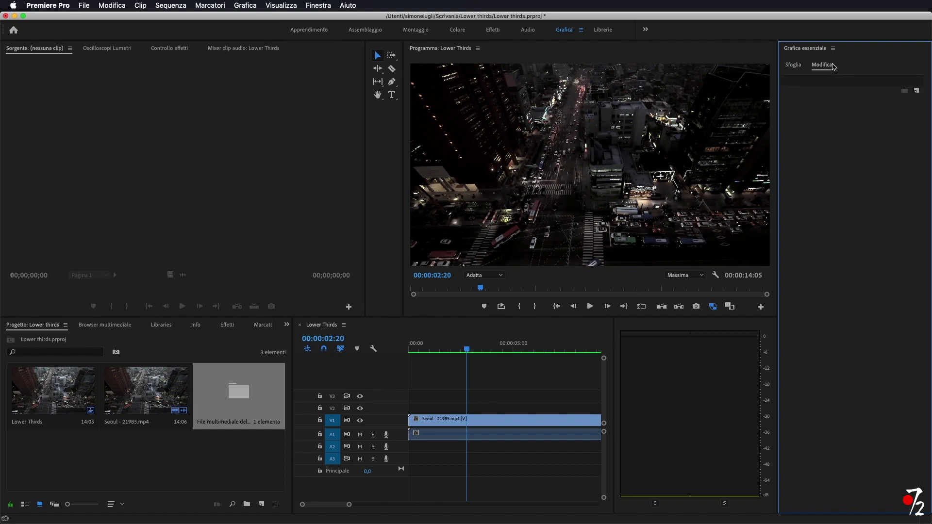
{"action": "left_click", "coordinate": [795, 66]}
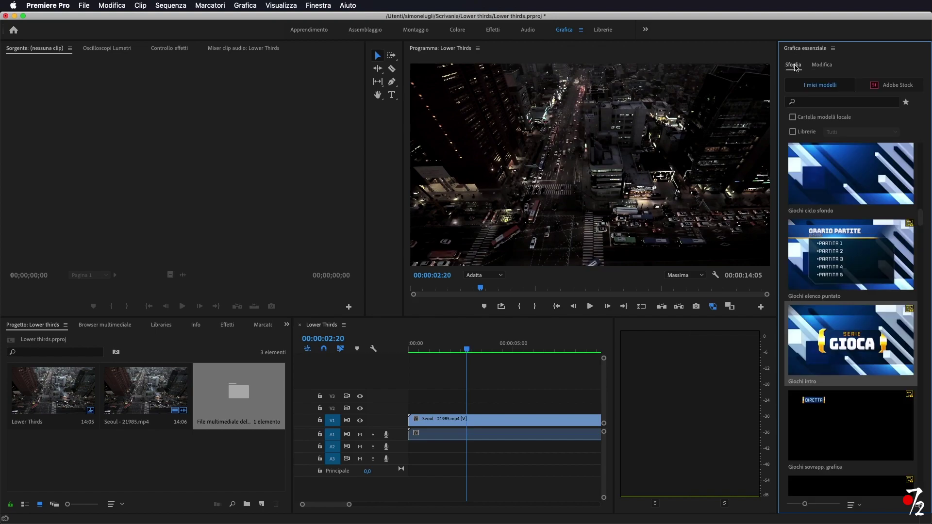